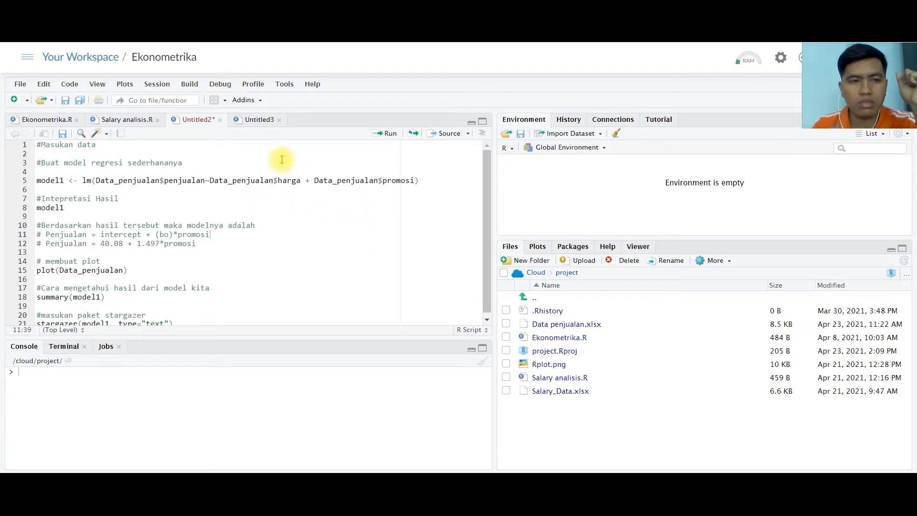
# - Close the empty Untitled3 script and upload Data penjualan.xlsx to /cloud/project, overwriting the existing file
pyautogui.click(261, 120)
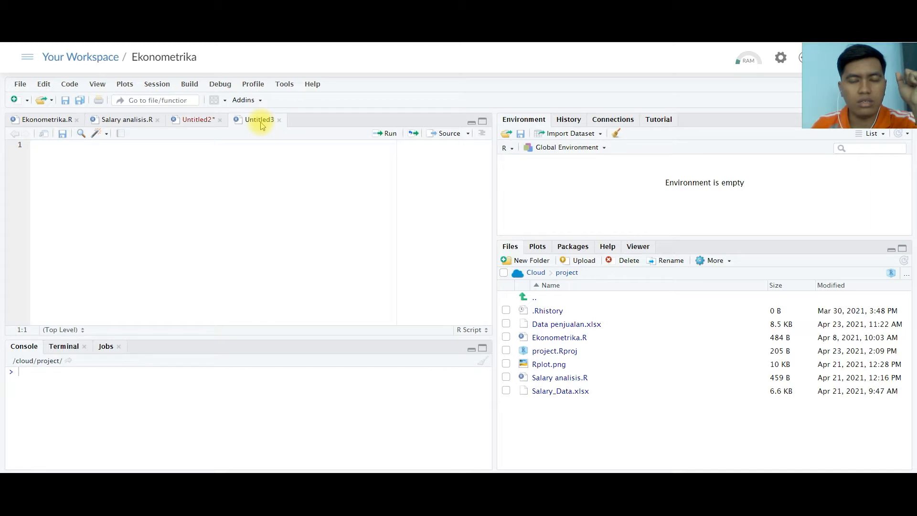
pyautogui.click(278, 121)
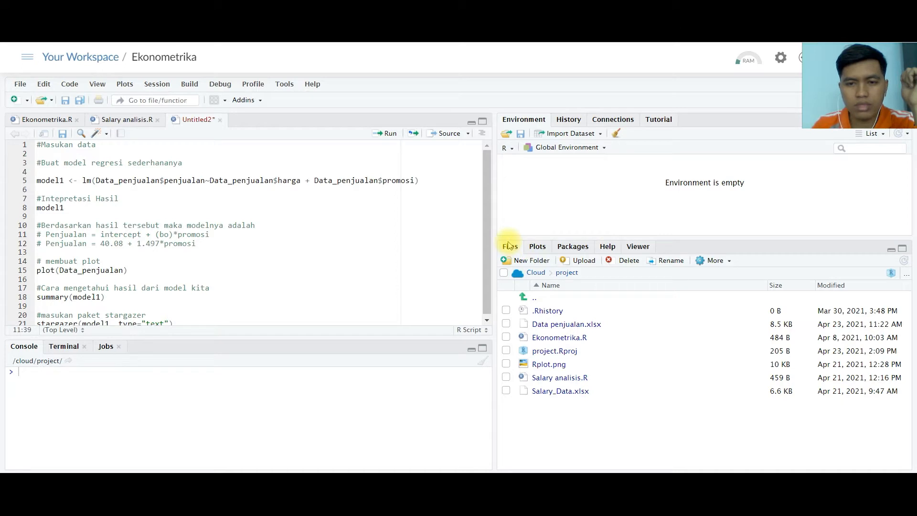
pyautogui.click(575, 268)
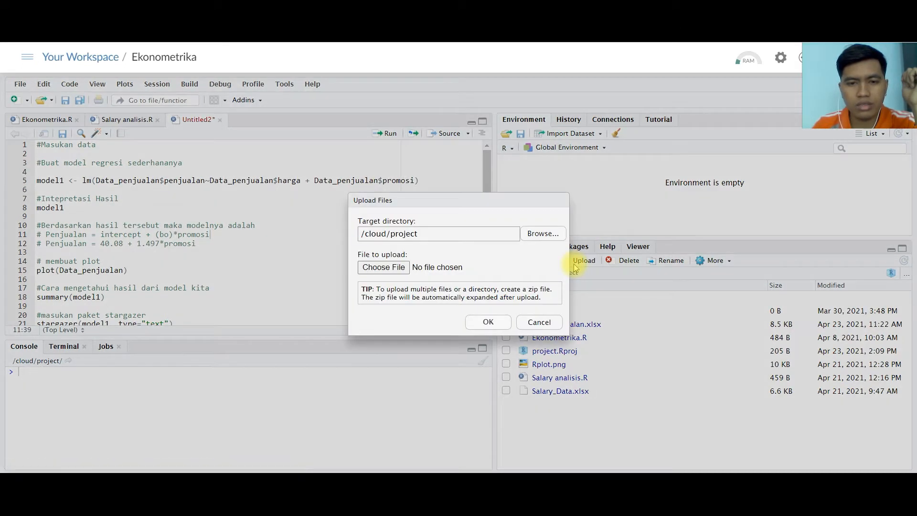
pyautogui.click(387, 270)
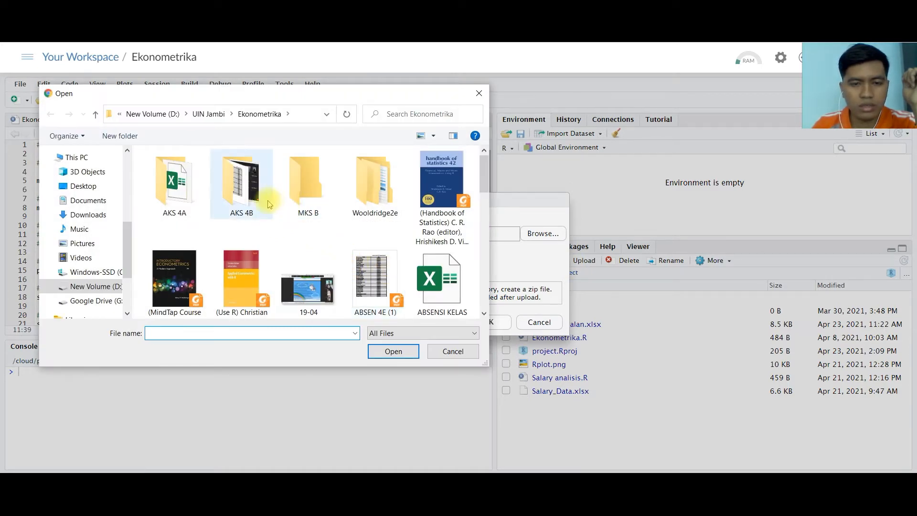
pyautogui.scroll(-3, 375, 201)
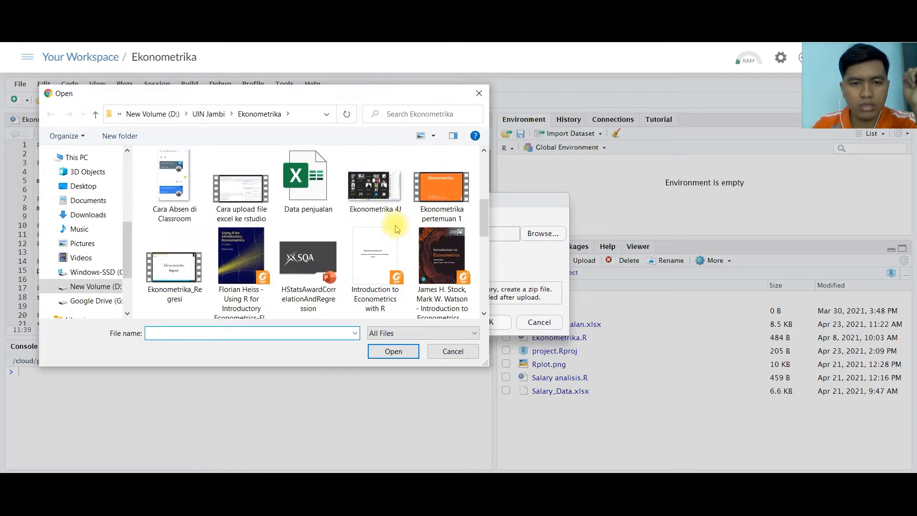
pyautogui.click(309, 199)
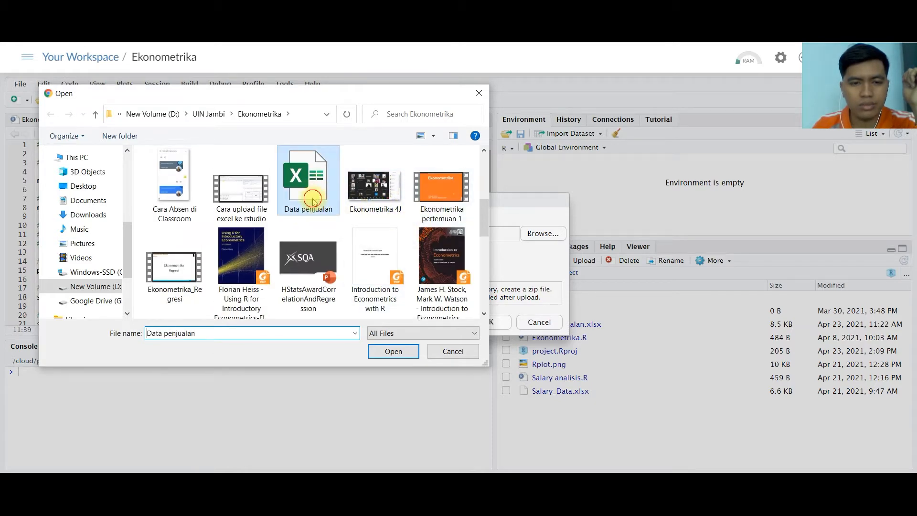
pyautogui.click(393, 352)
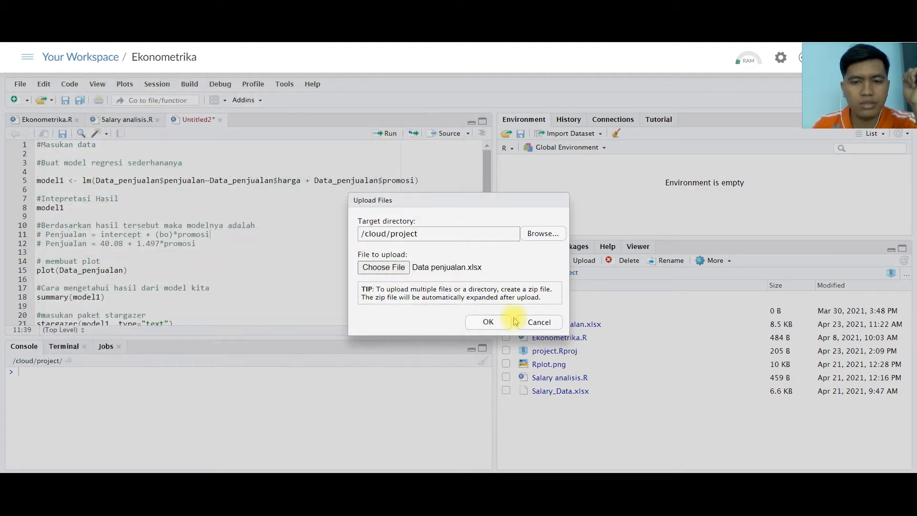
pyautogui.click(509, 322)
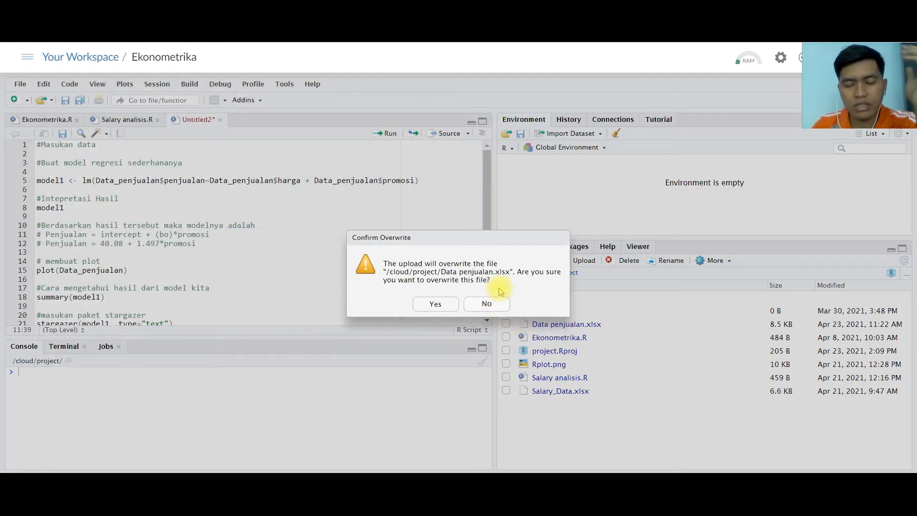
pyautogui.click(435, 304)
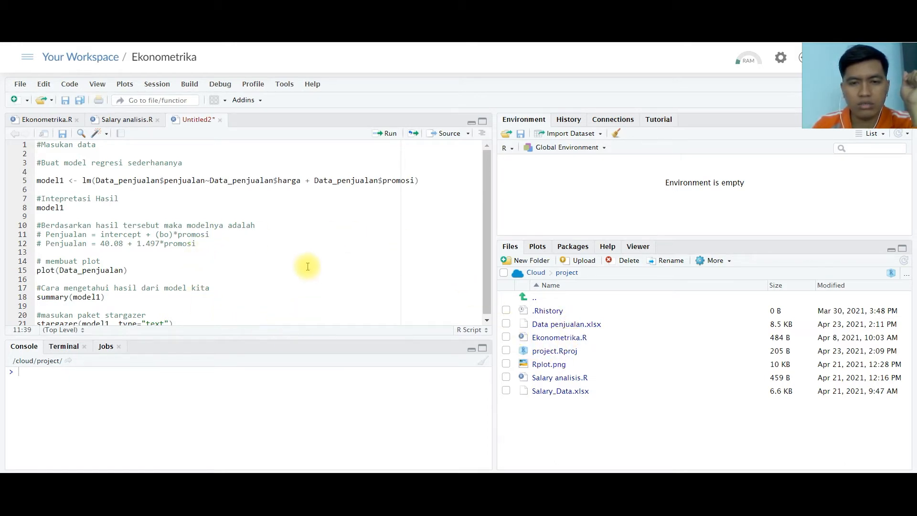
# - Import Data penjualan.xlsx from the project as an Excel dataset named Data_penjualan, and close its data view
pyautogui.click(568, 138)
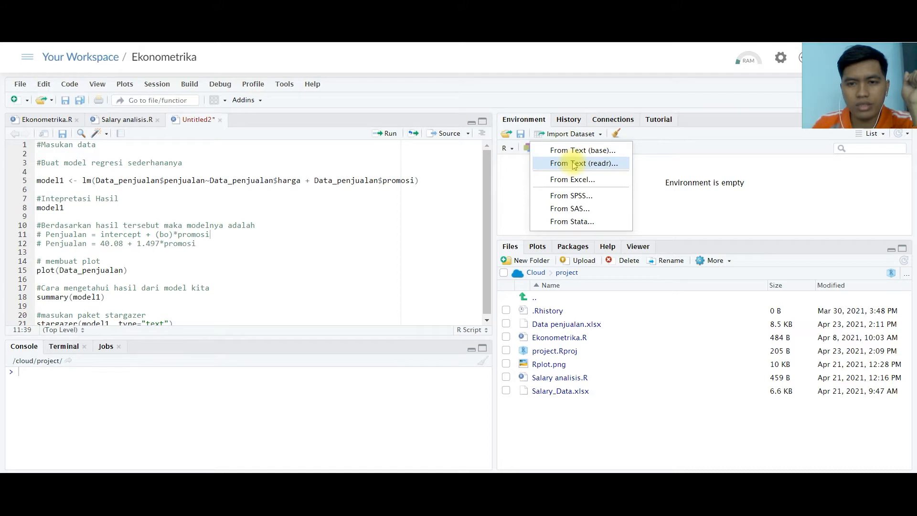
pyautogui.click(572, 182)
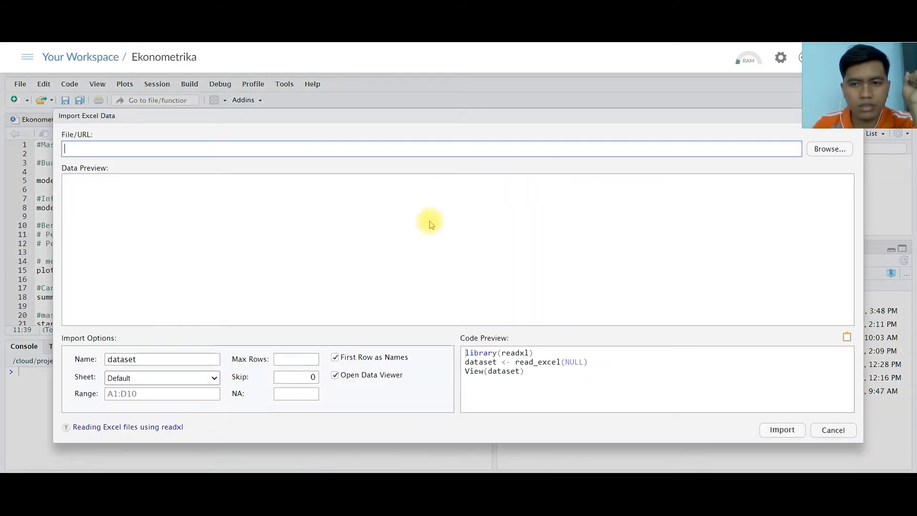
pyautogui.click(816, 152)
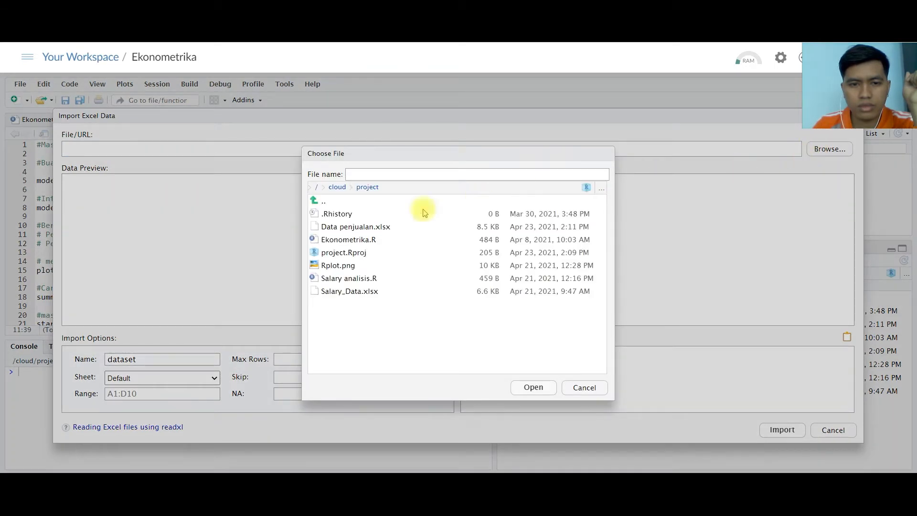
pyautogui.click(373, 228)
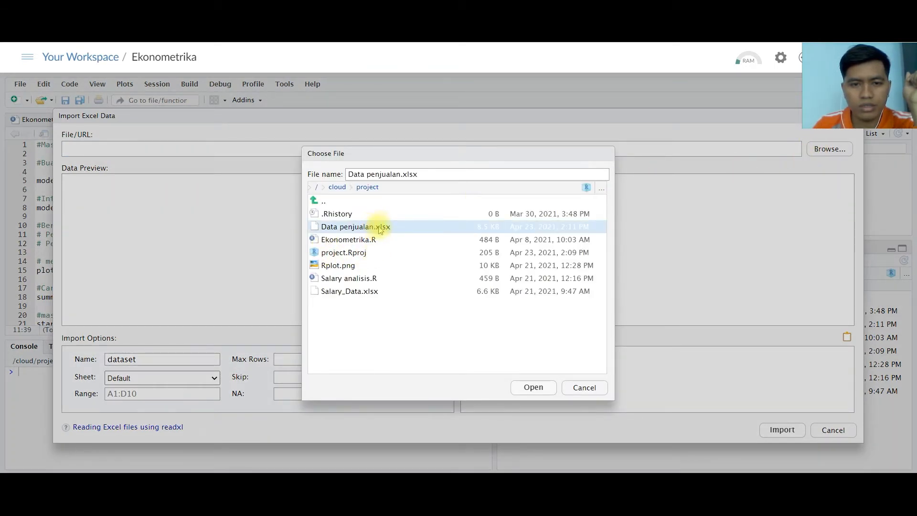
pyautogui.click(534, 388)
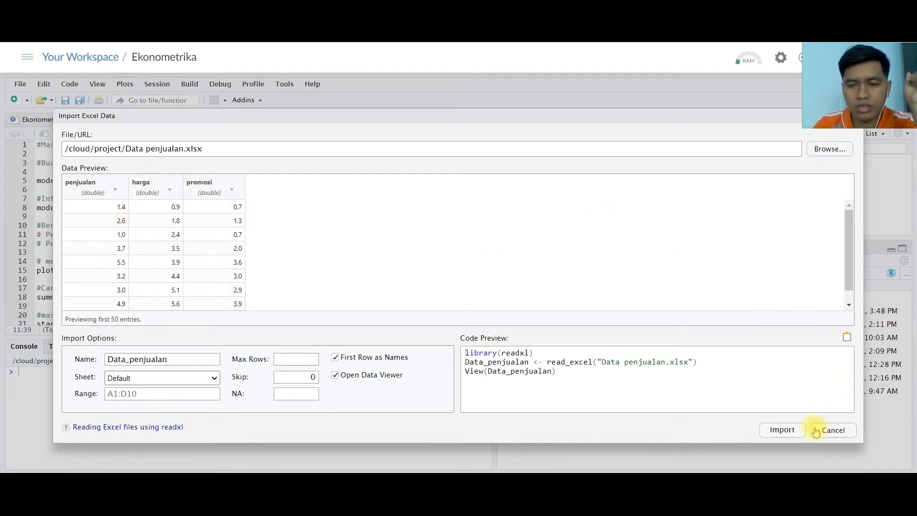
pyautogui.click(781, 431)
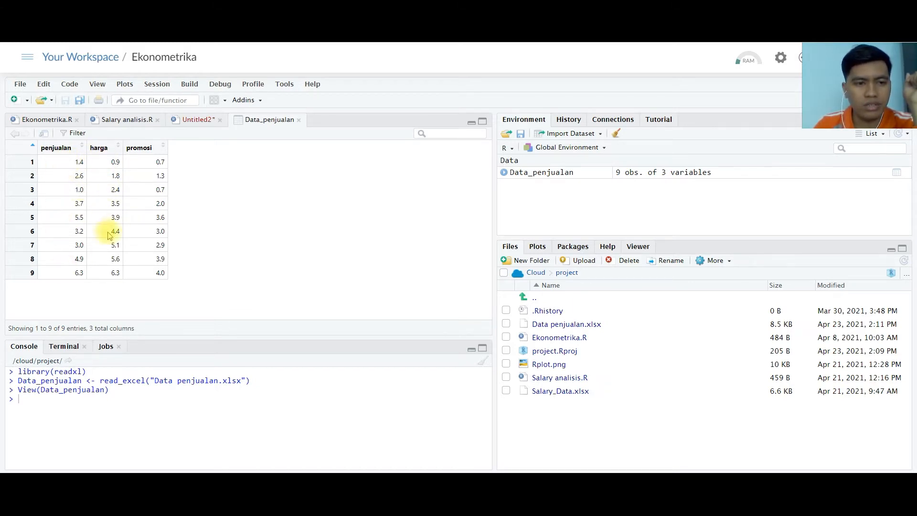
pyautogui.click(299, 120)
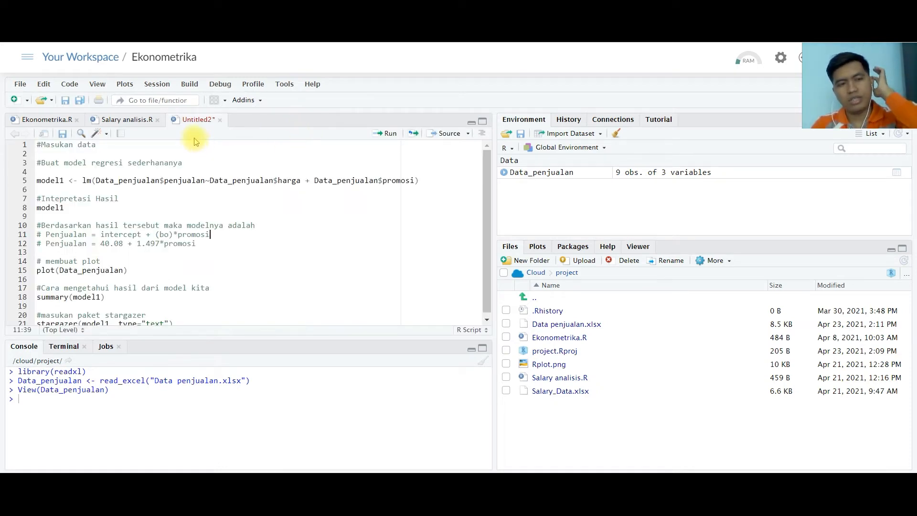
# - Review the simple regression formula on line 8 of Ekonometrika.R and return to the Untitled2 script
pyautogui.click(59, 120)
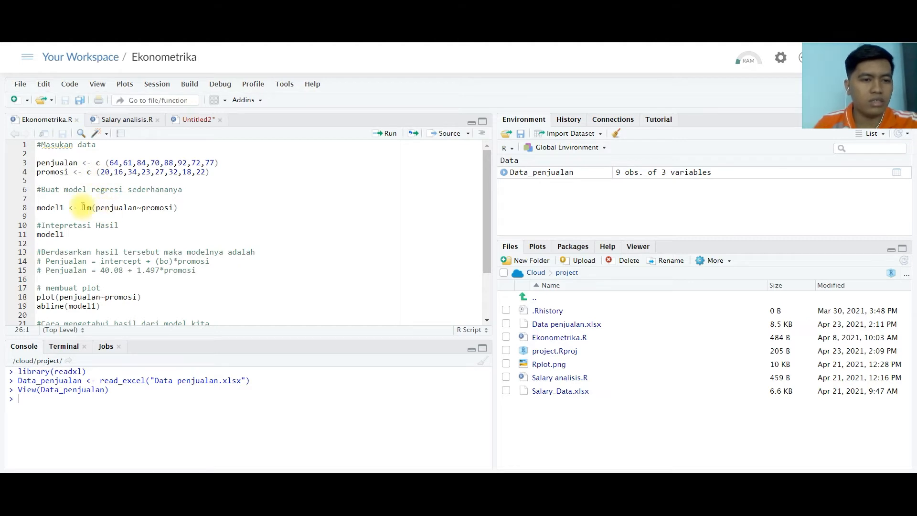
pyautogui.moveTo(96, 208); pyautogui.dragTo(173, 207)
pyautogui.click(204, 209)
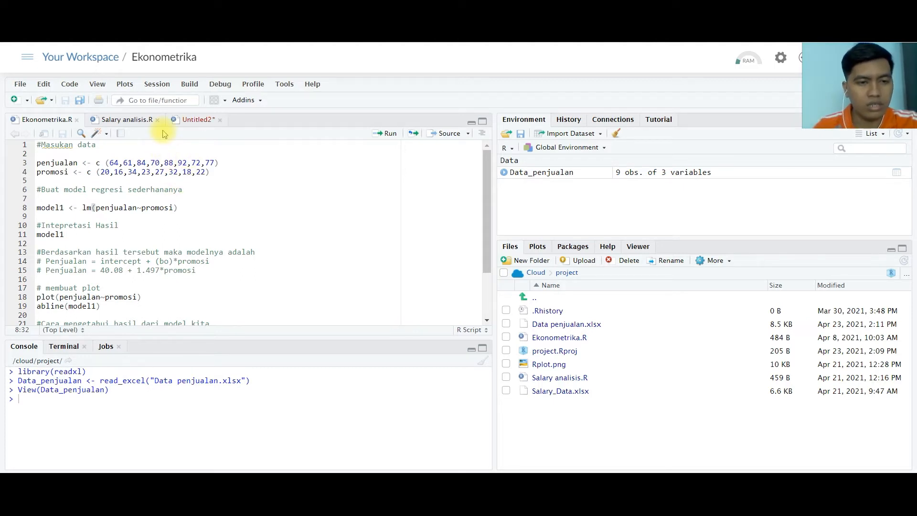
pyautogui.click(187, 125)
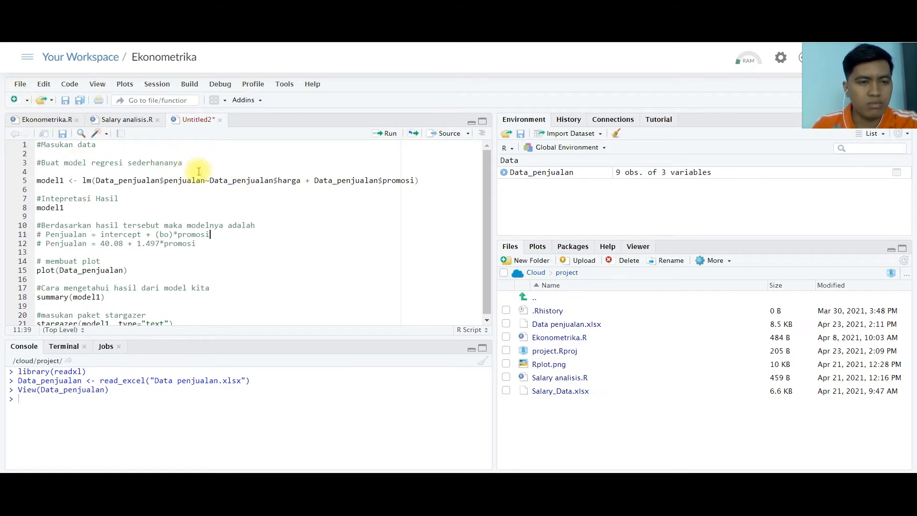
# - Create a new R script with the comments "#Input data excel" and "#membuat model", and begin the line "model1 <- lm"
pyautogui.click(21, 86)
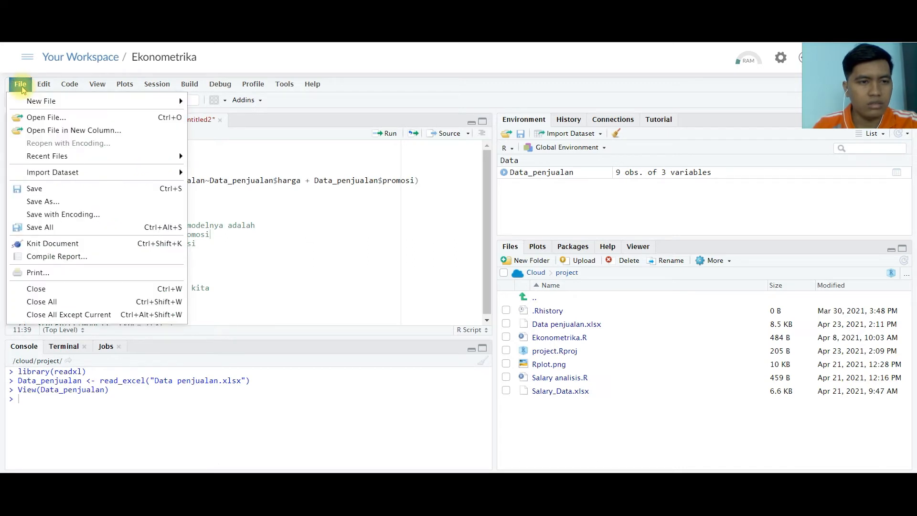
pyautogui.moveTo(29, 100)
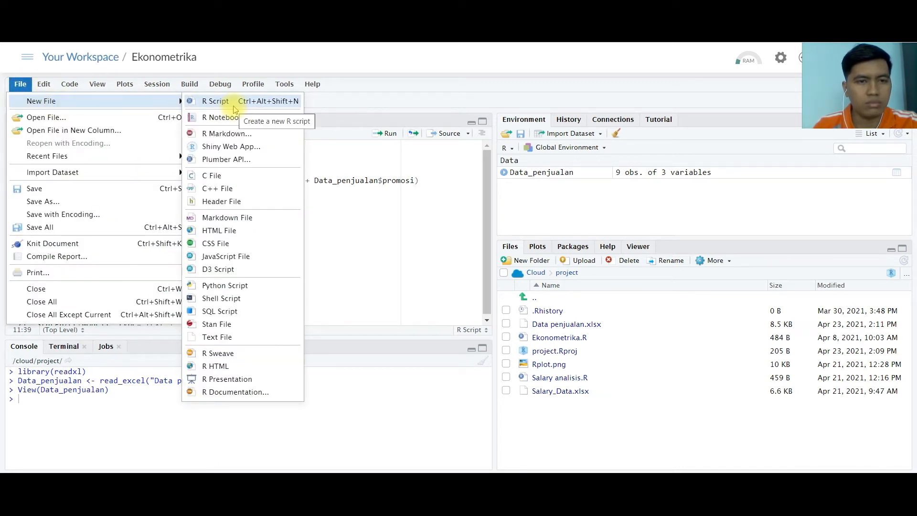
pyautogui.click(214, 102)
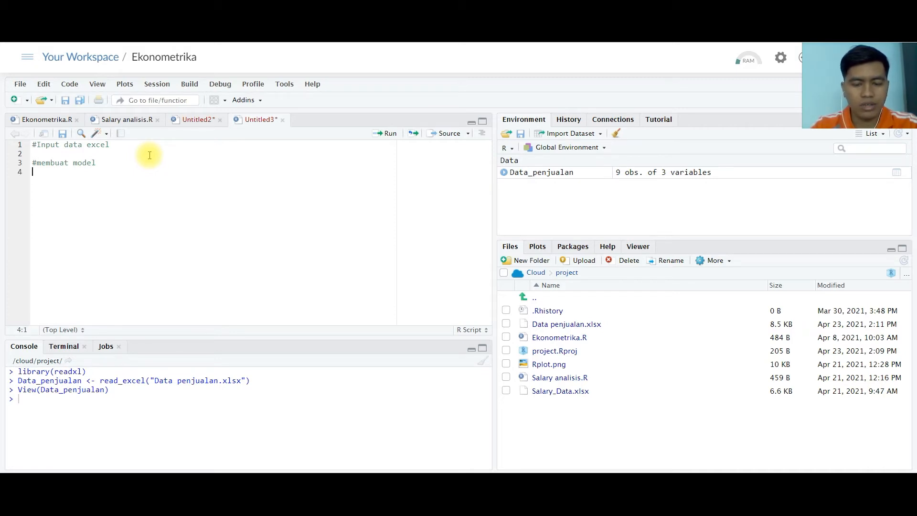
pyautogui.write('1')
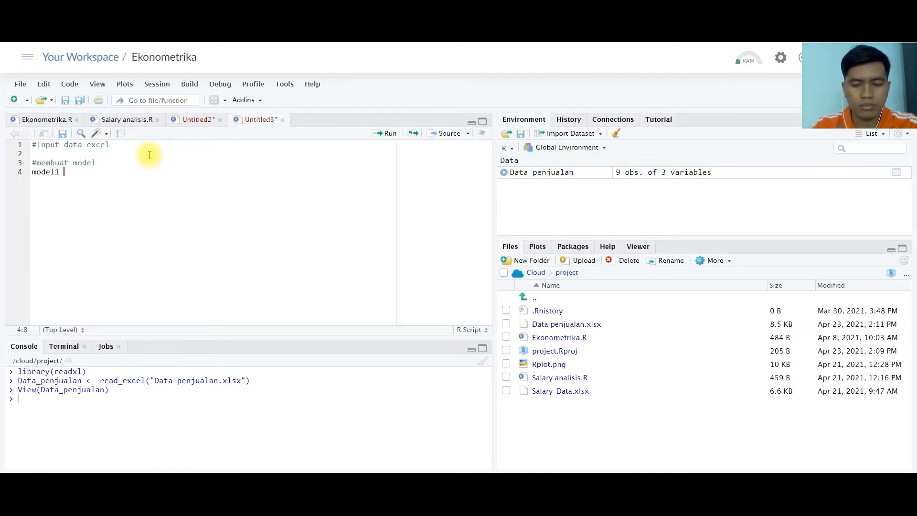
pyautogui.write('- lm')
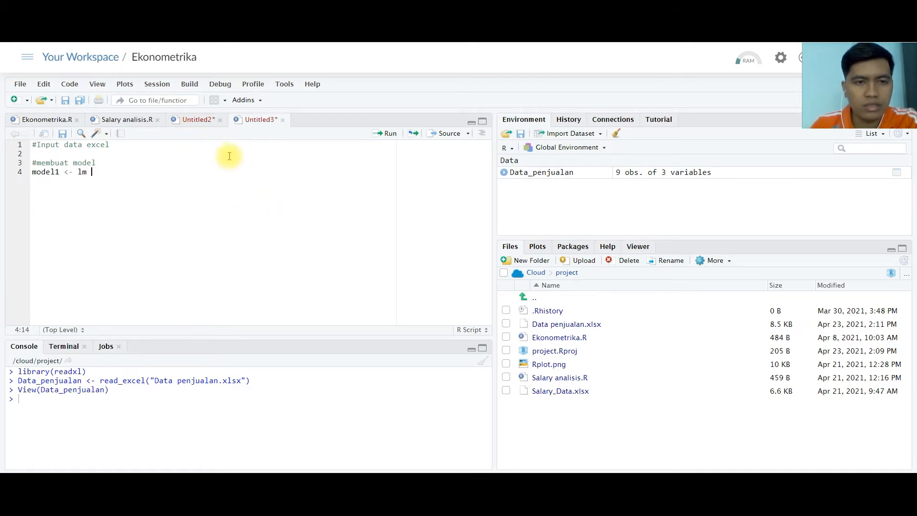
# - Examine how the lm formula in Untitled2 references the dataset and its variables, and compare it with the Data_penjualan table
pyautogui.click(197, 120)
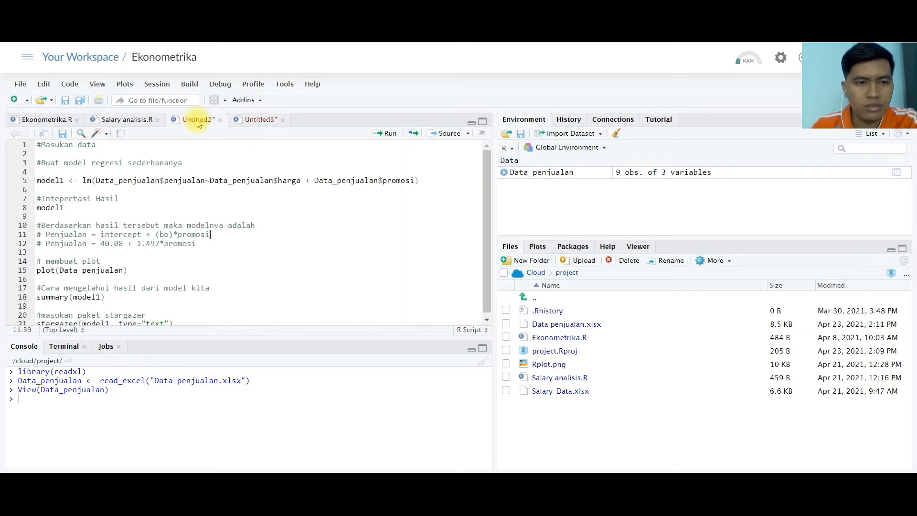
pyautogui.click(83, 179)
pyautogui.click(100, 180)
pyautogui.moveTo(96, 181); pyautogui.dragTo(160, 182)
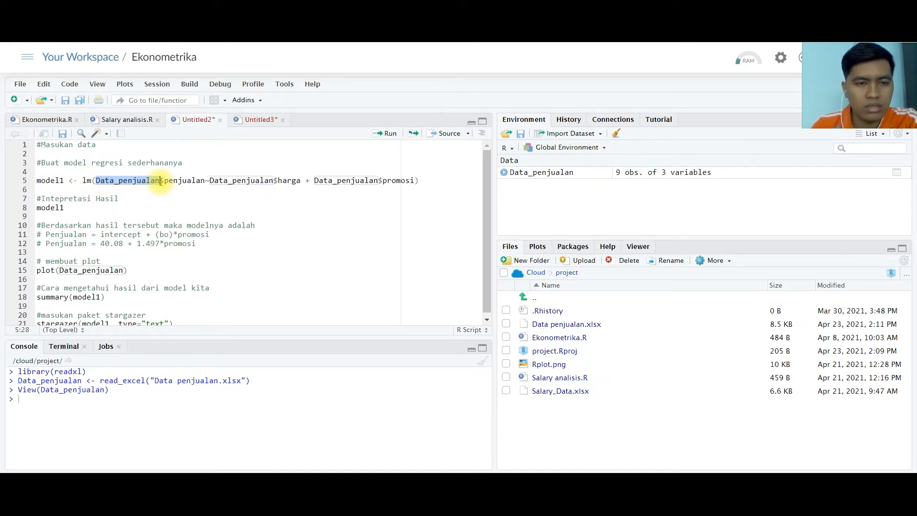
pyautogui.click(174, 199)
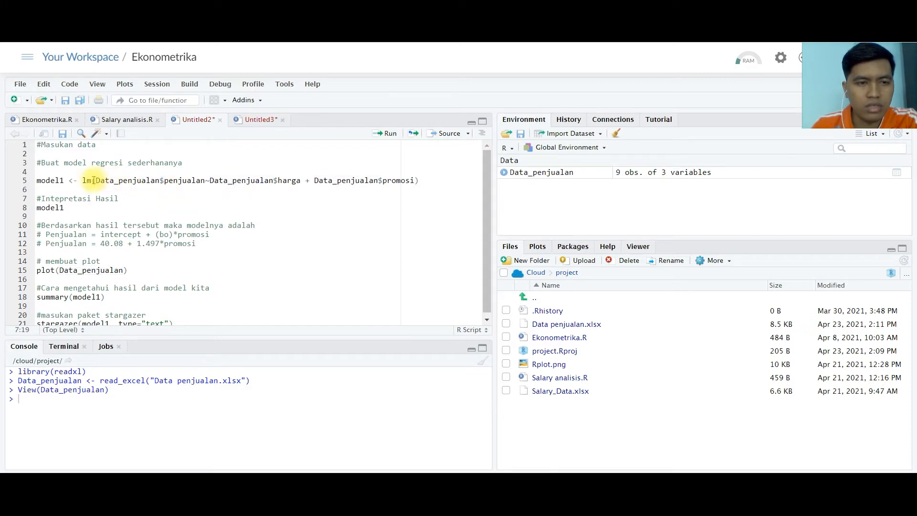
pyautogui.moveTo(97, 180); pyautogui.dragTo(157, 182)
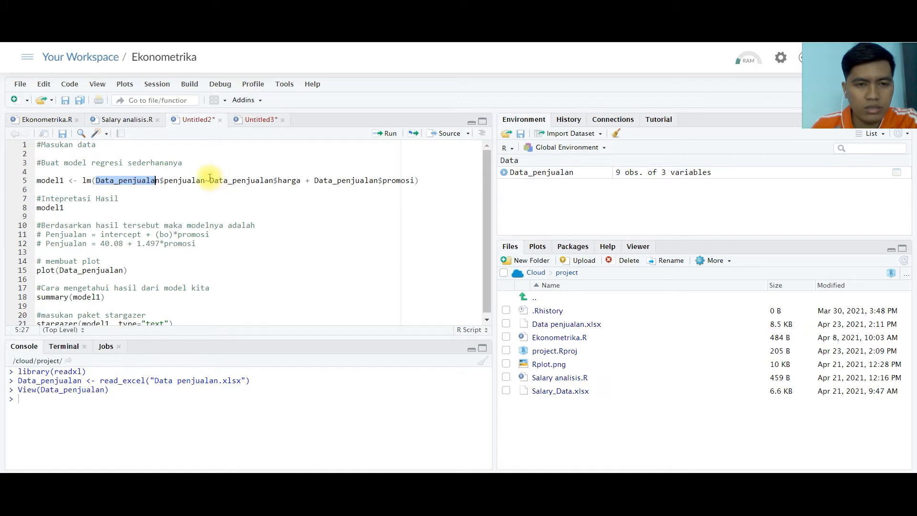
pyautogui.moveTo(160, 182); pyautogui.dragTo(206, 182)
pyautogui.click(167, 182)
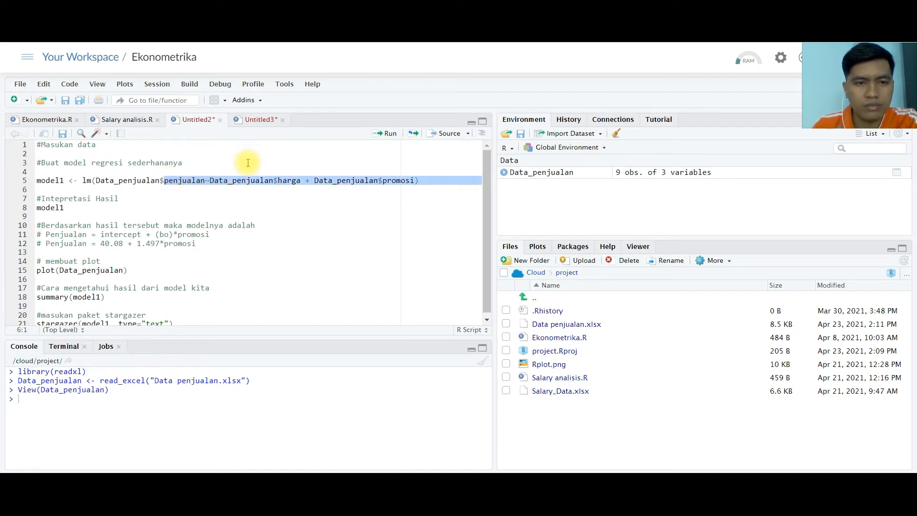
pyautogui.click(207, 183)
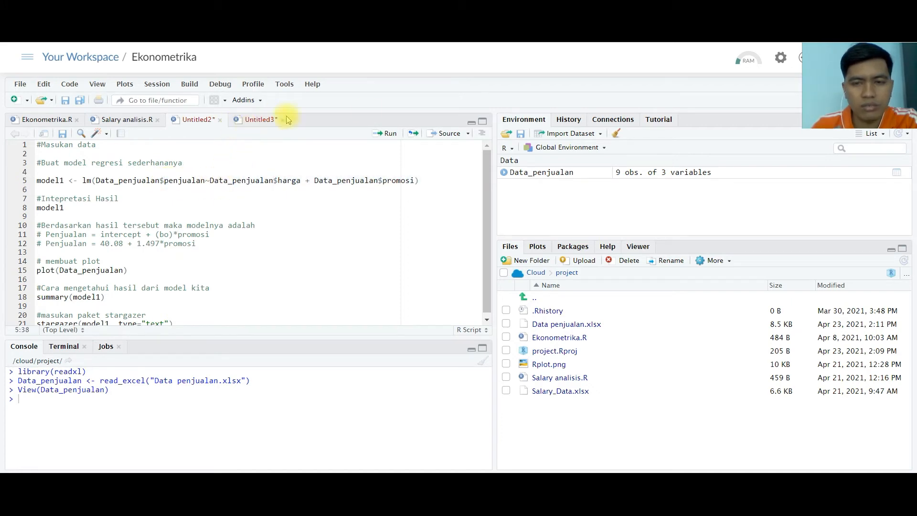
pyautogui.click(540, 176)
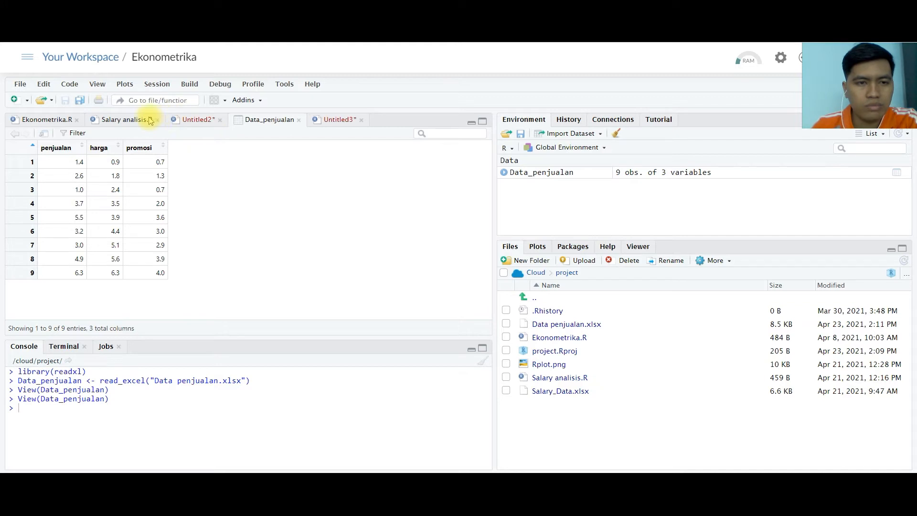
pyautogui.click(198, 121)
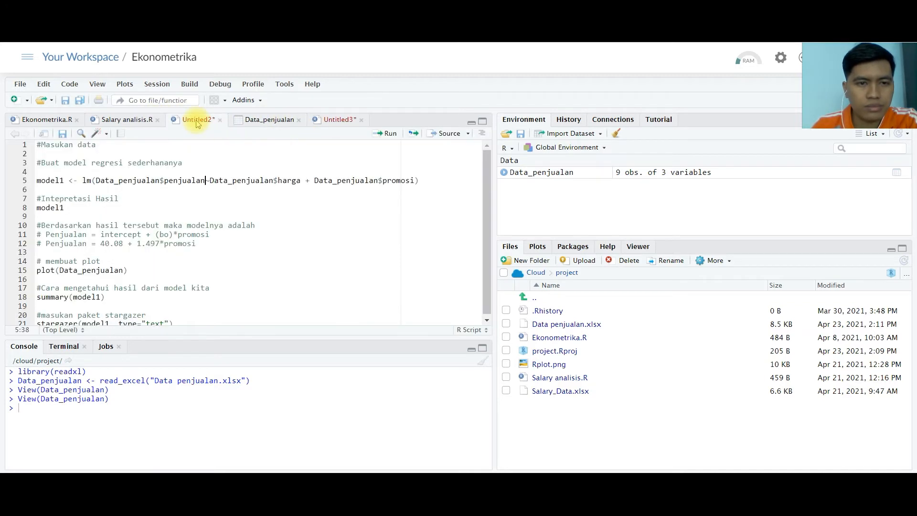
# - In the Untitled3 script, open the lm call on line 4 and enter Data_penjualan$penjualan as the response variable
pyautogui.click(318, 120)
pyautogui.press('BackSpace')
pyautogui.write('(')
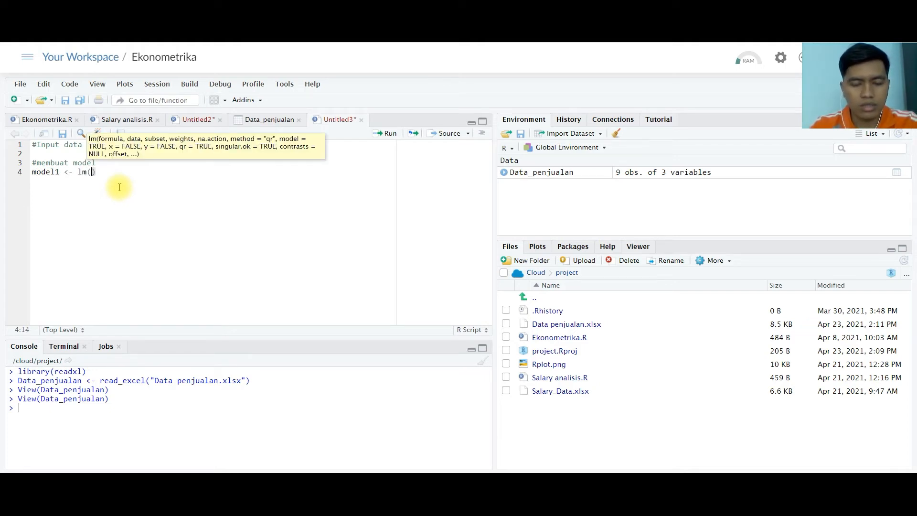
pyautogui.write('Data')
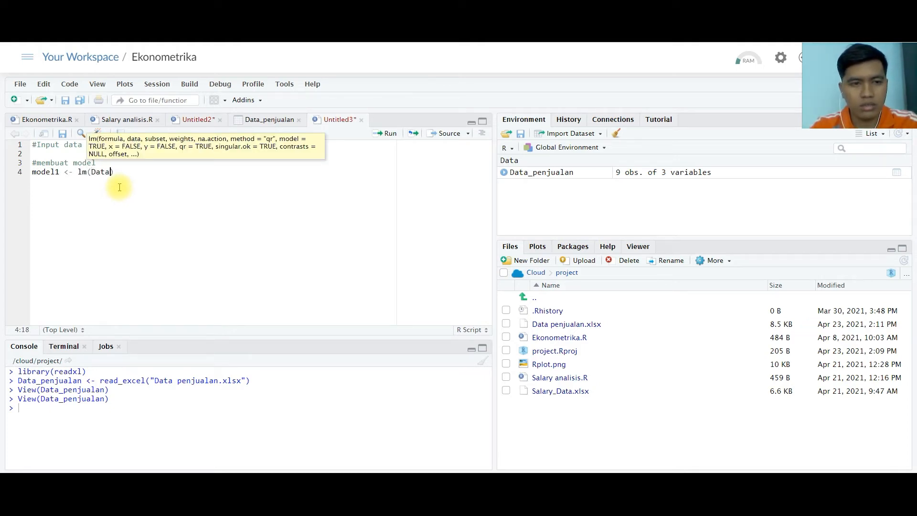
pyautogui.write('_')
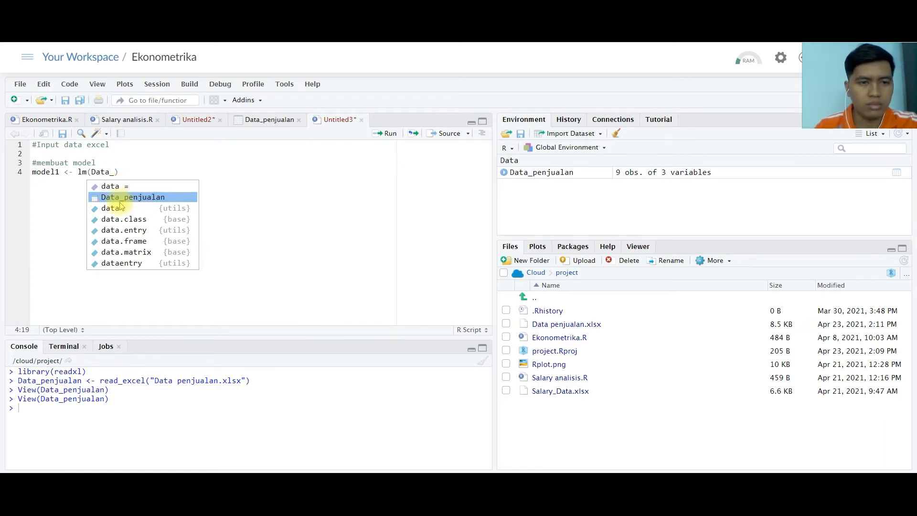
pyautogui.click(153, 198)
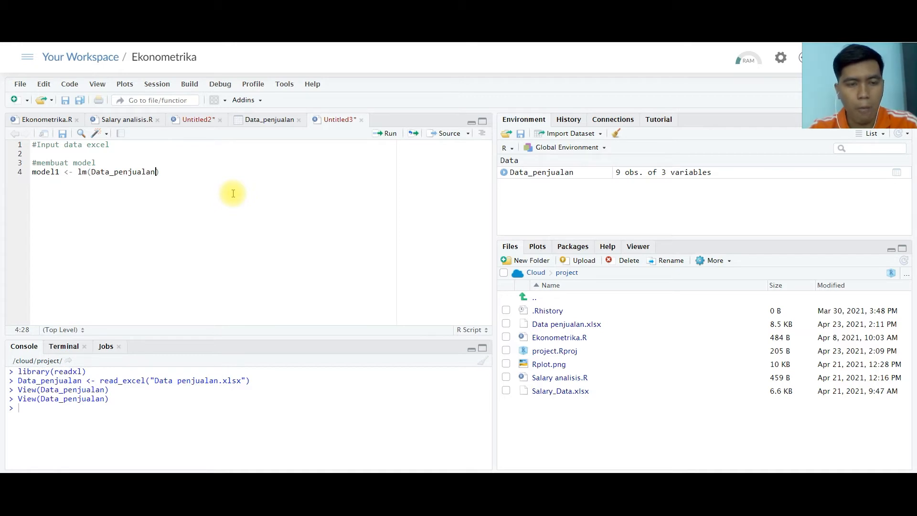
pyautogui.write('$')
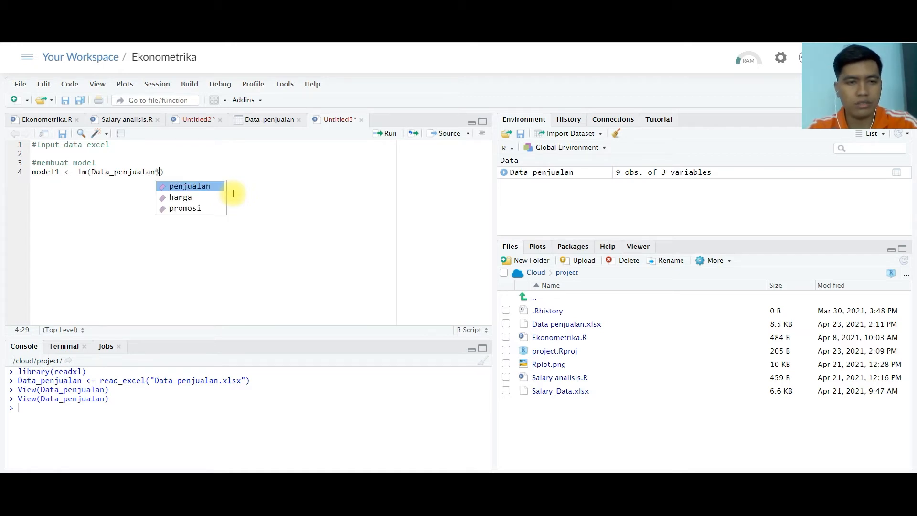
pyautogui.click(195, 189)
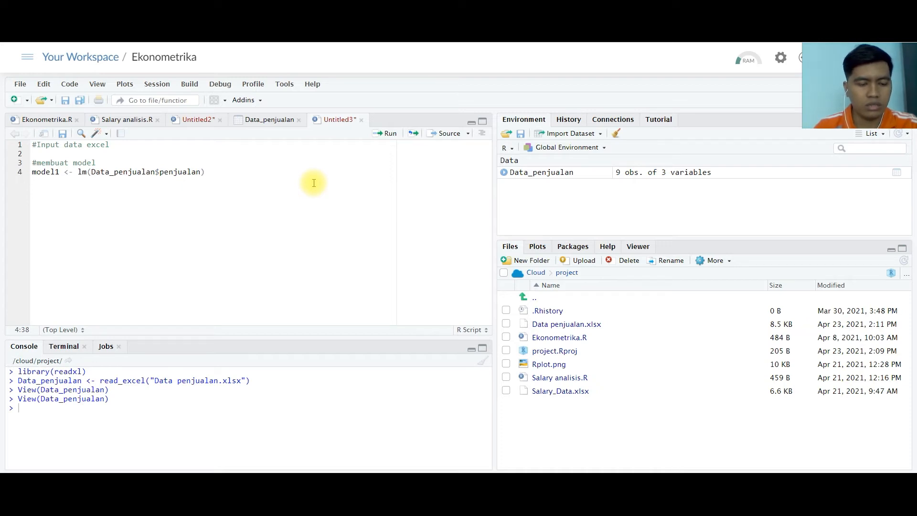
# - Add "~Data_penjualan$harga" to the lm formula as the first predictor
pyautogui.write('~')
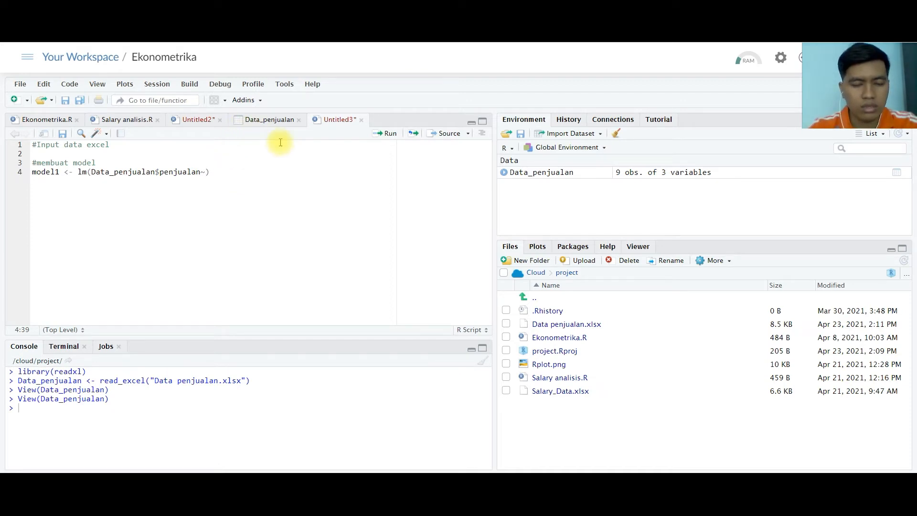
pyautogui.write('Data')
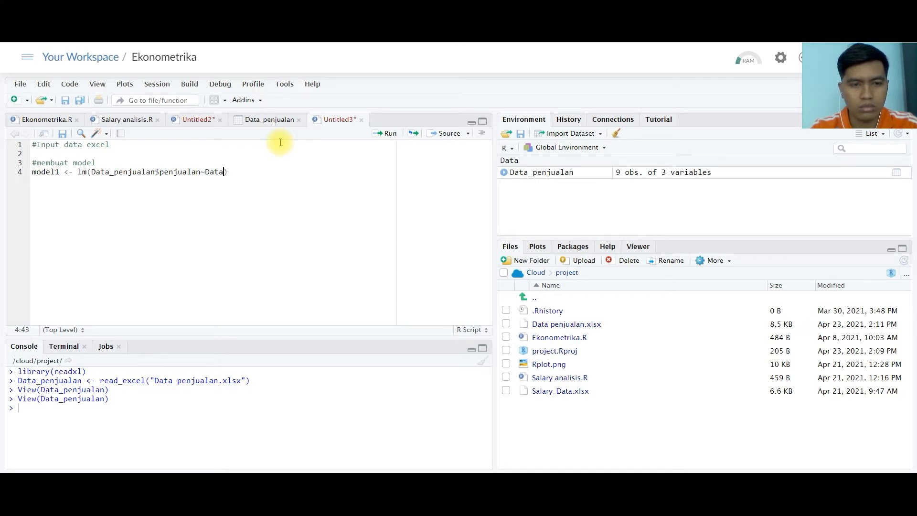
pyautogui.press('Tab')
pyautogui.press('Down')
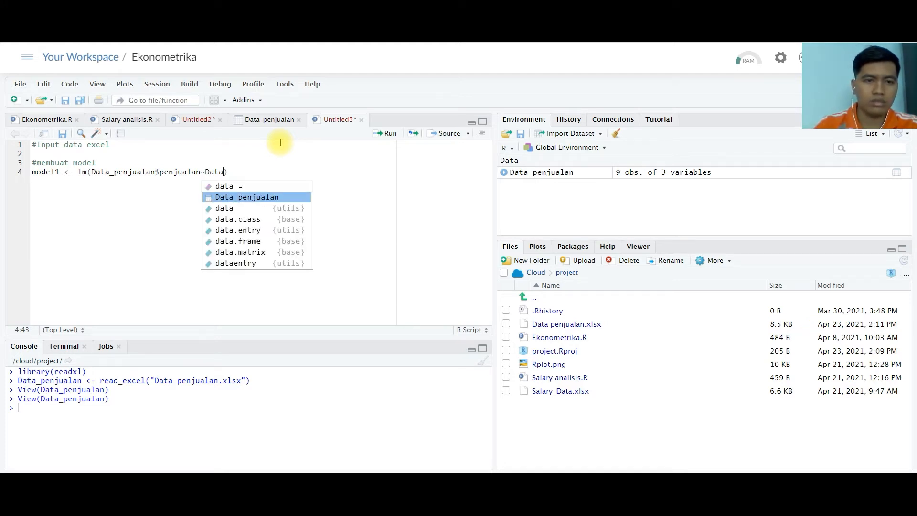
pyautogui.press('Return')
pyautogui.write('$')
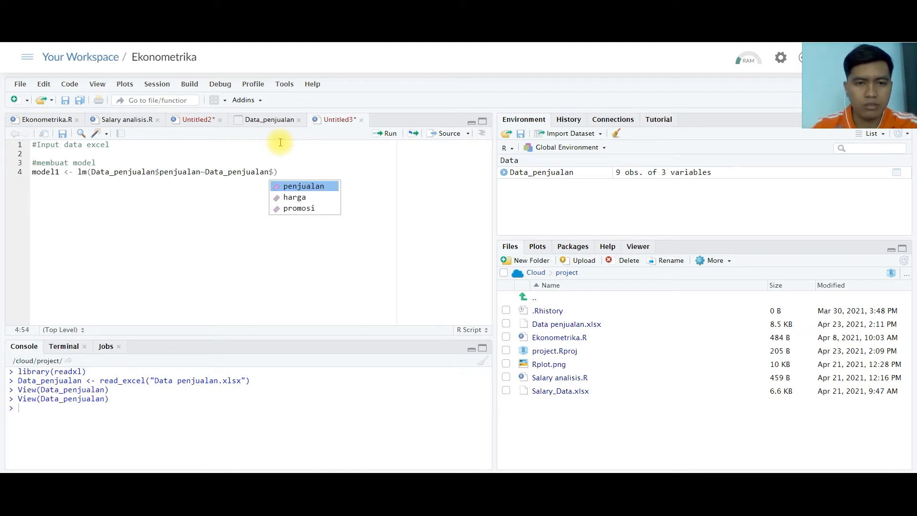
pyautogui.press('Down')
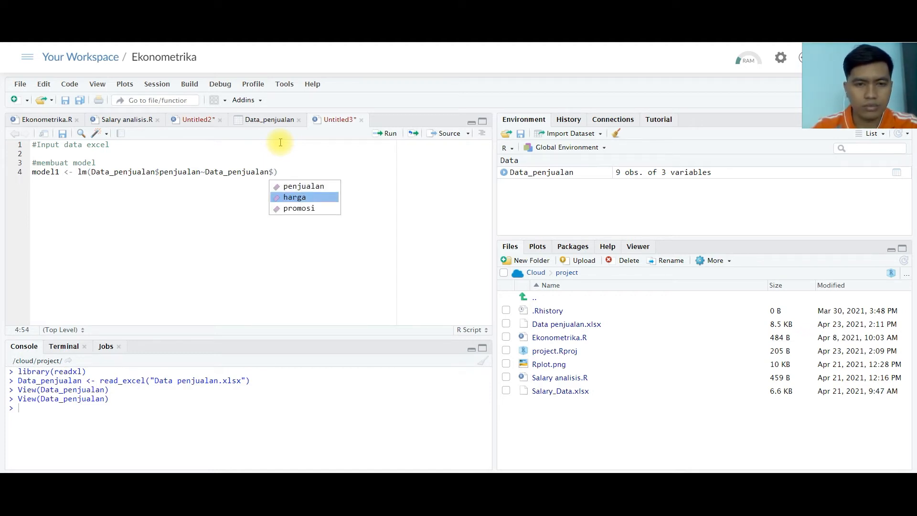
pyautogui.press('Return')
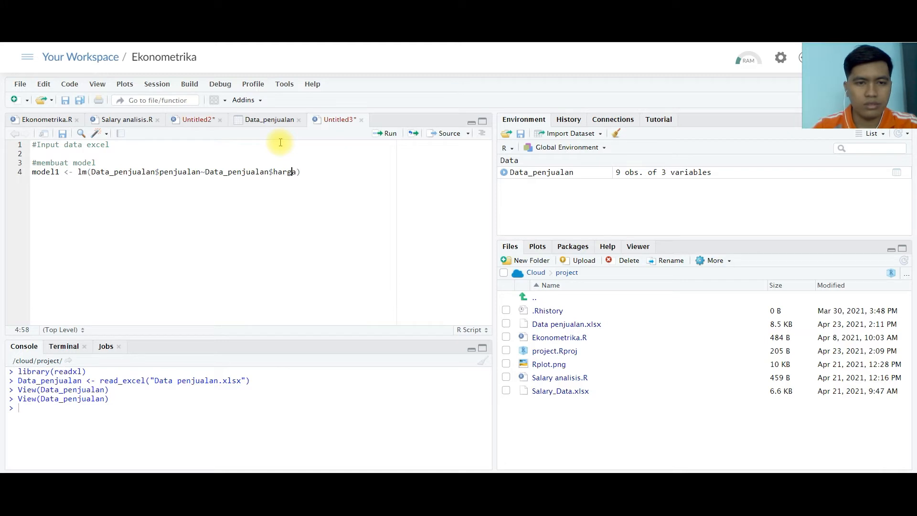
# - Extend the lm formula with "+Data_penjualan$promosi", reusing the dataset name from the harga term, and start a new line below
pyautogui.press('Left')
pyautogui.hotkey('shift', 'Right')
pyautogui.hotkey('shift', 'Right')
pyautogui.hotkey('shift', 'Right')
pyautogui.hotkey('shift', 'Right')
pyautogui.hotkey('shift', 'Right')
pyautogui.hotkey('shift', 'Right')
pyautogui.hotkey('shift', 'Right')
pyautogui.hotkey('shift', 'Right')
pyautogui.hotkey('shift', 'Right')
pyautogui.hotkey('shift', 'Right')
pyautogui.hotkey('shift', 'Right')
pyautogui.hotkey('shift', 'Right')
pyautogui.hotkey('shift', 'Right')
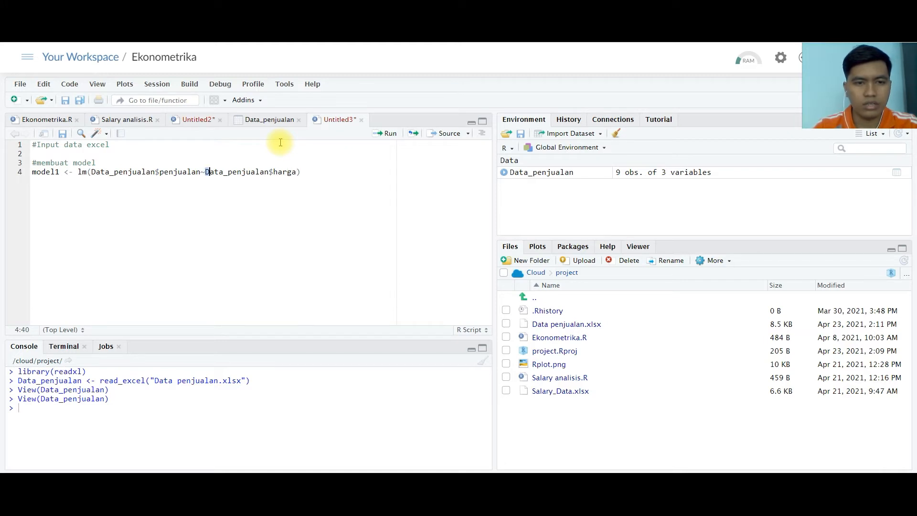
pyautogui.hotkey('shift', 'Right')
pyautogui.hotkey('ctrl', 'c')
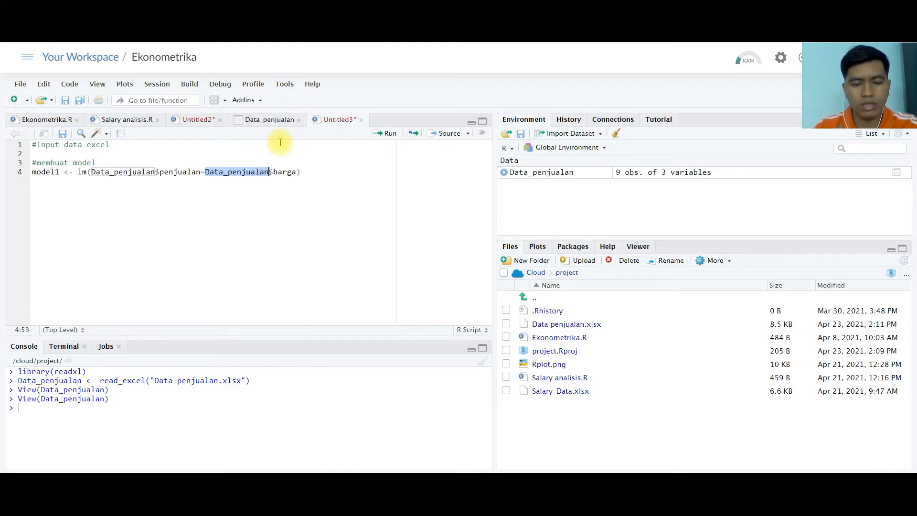
pyautogui.press('Right')
pyautogui.press('Right')
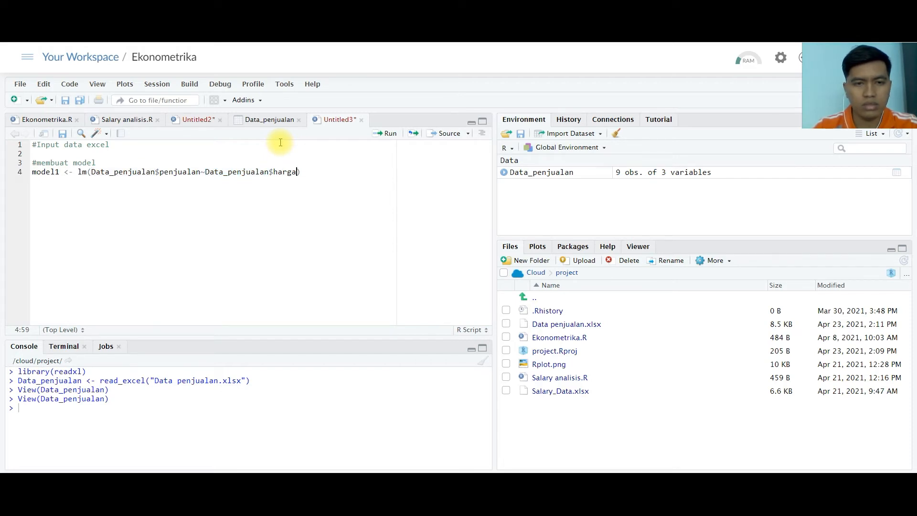
pyautogui.write('+')
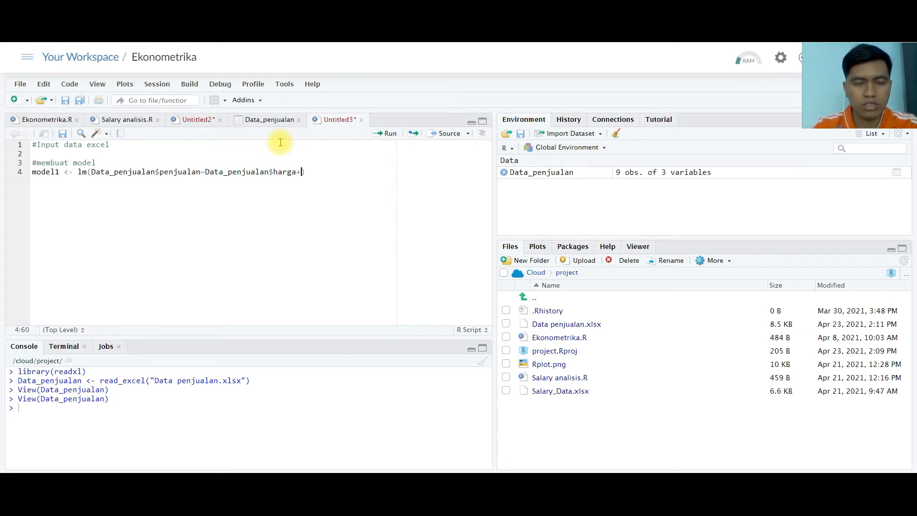
pyautogui.hotkey('ctrl', 'v')
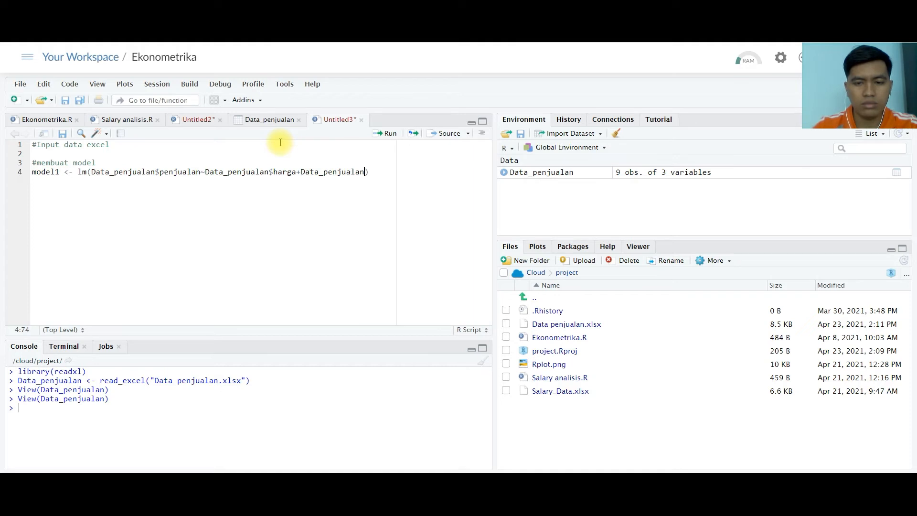
pyautogui.write('$')
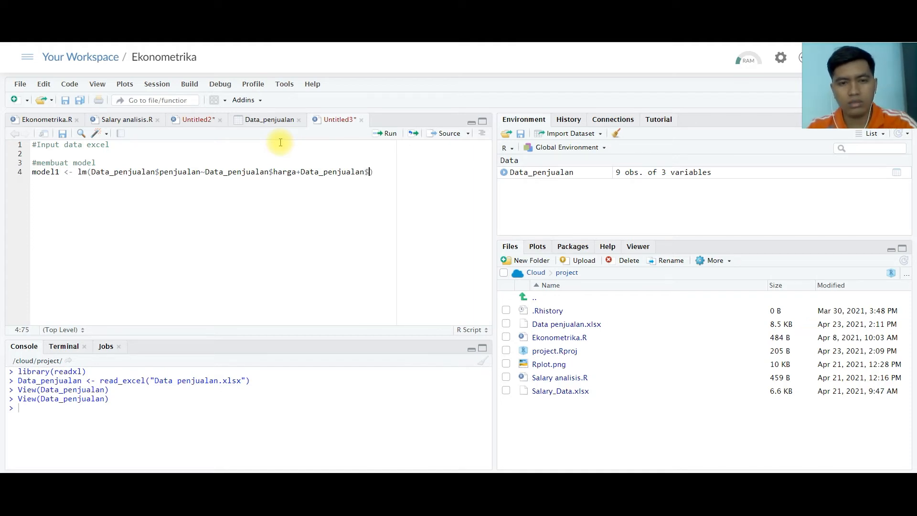
pyautogui.press('Down')
pyautogui.press('Down')
pyautogui.press('Return')
pyautogui.press('End')
pyautogui.press('Return')
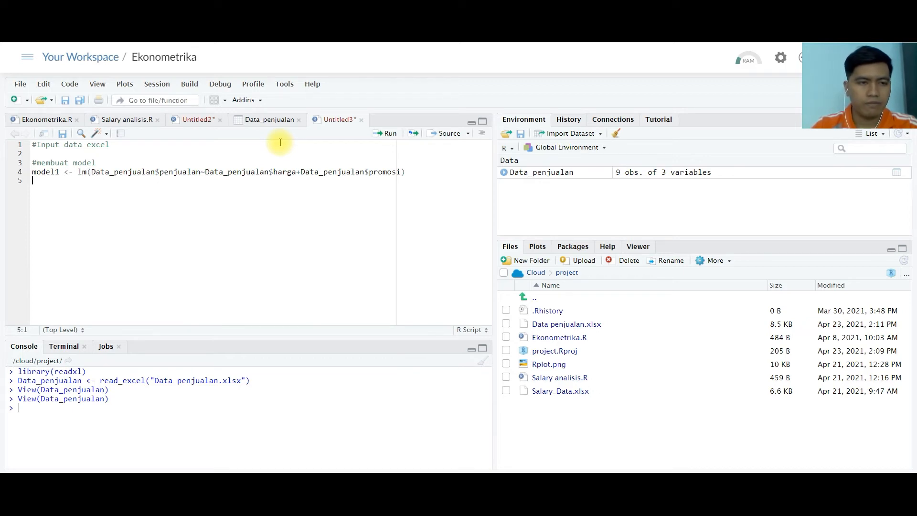
# - Run the complete model1 regression line on line 4 of the script
pyautogui.hotkey('shift', 'Down')
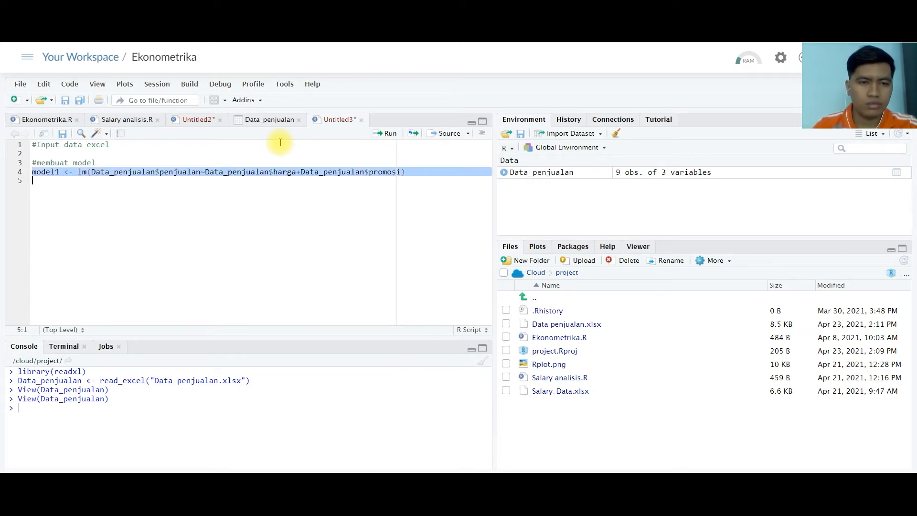
pyautogui.click(266, 180)
pyautogui.moveTo(33, 173); pyautogui.dragTo(411, 171)
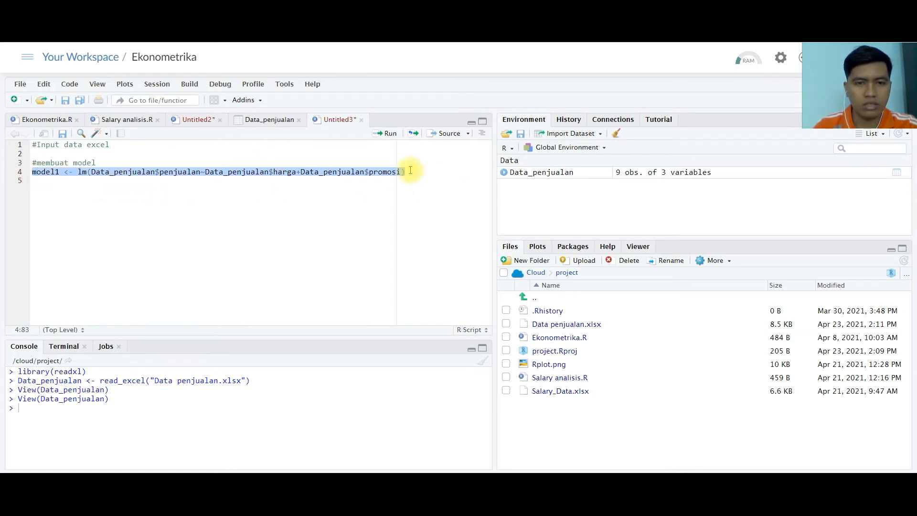
pyautogui.click(382, 139)
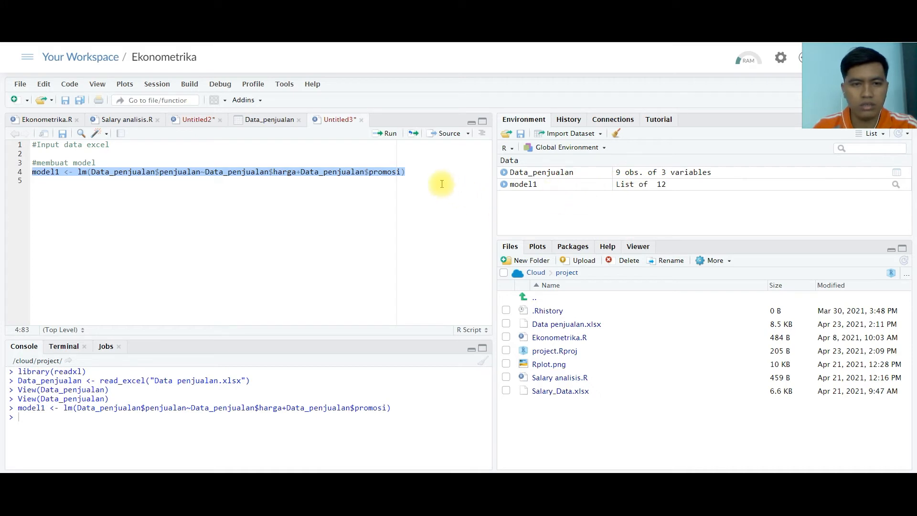
# - Below the model line, add the comment "#intepretasi hasil" on line 6 with model1 beneath it
pyautogui.click(421, 172)
pyautogui.press('Return')
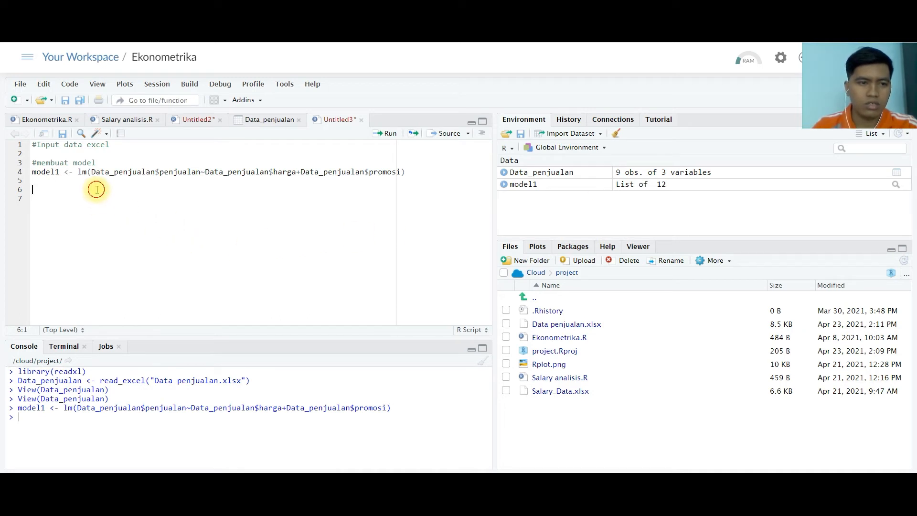
pyautogui.write('#')
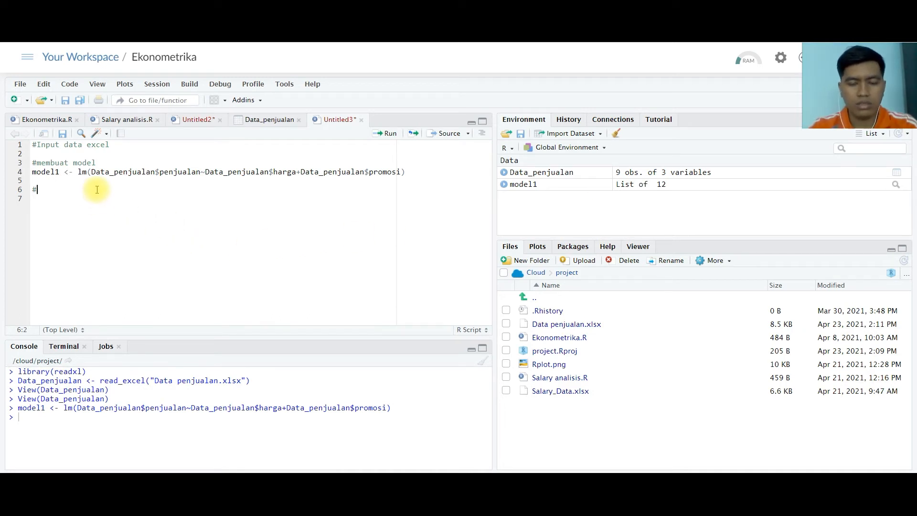
pyautogui.write('intepretasi hasil')
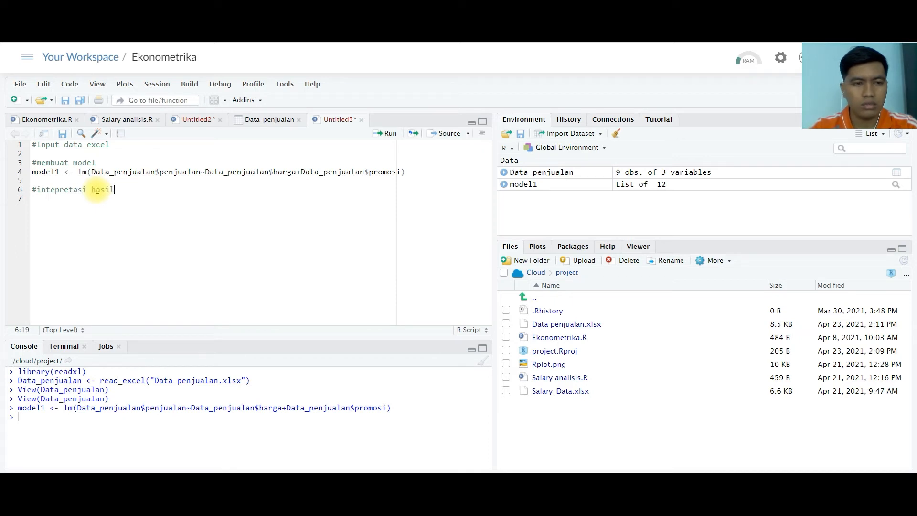
pyautogui.press('Return')
pyautogui.write('model1')
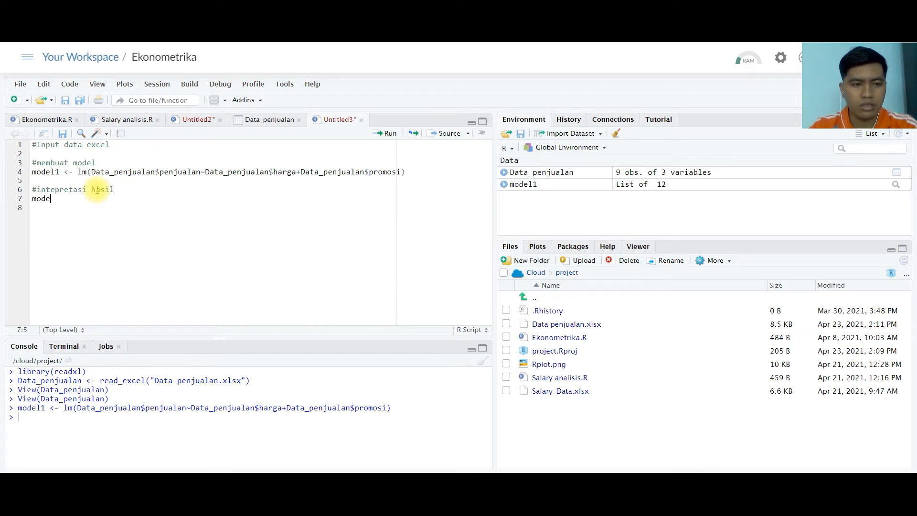
# - Run the model1 line on line 7 and examine the intercept, harga and promosi coefficients in the console output
pyautogui.doubleClick(35, 198)
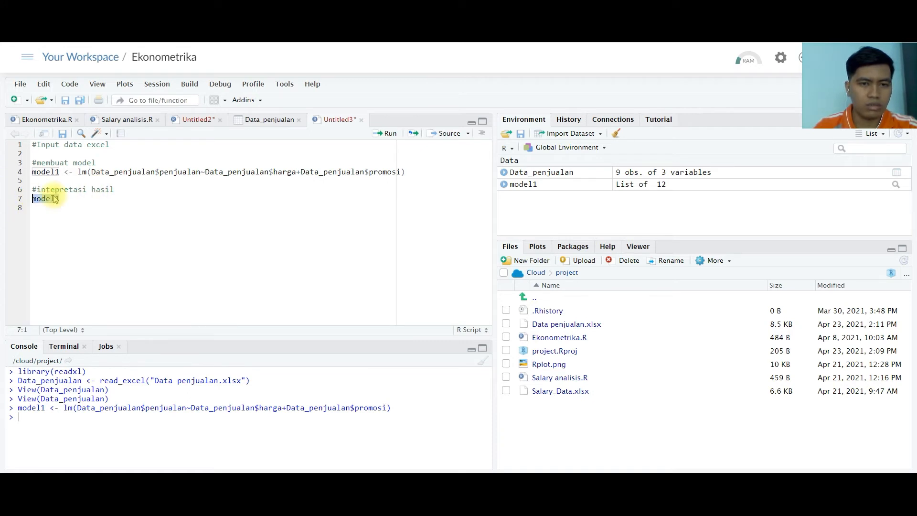
pyautogui.click(383, 133)
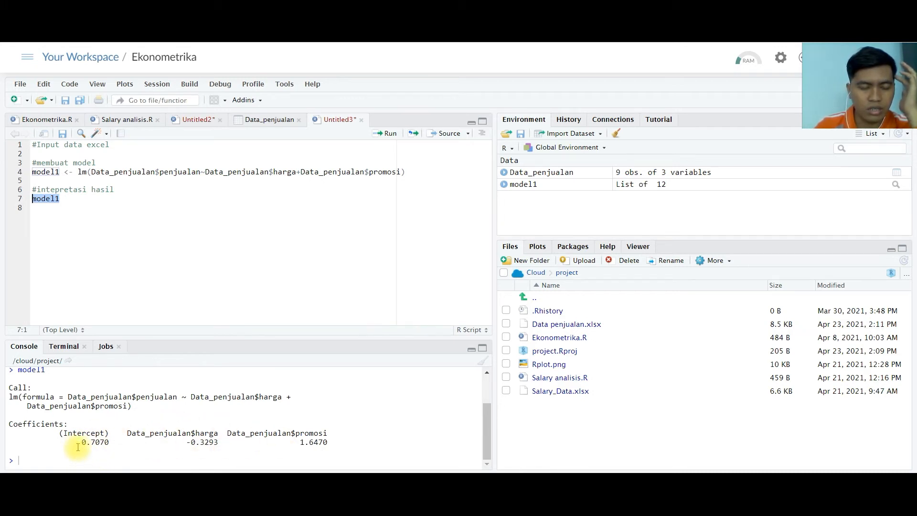
pyautogui.moveTo(82, 442); pyautogui.dragTo(110, 443)
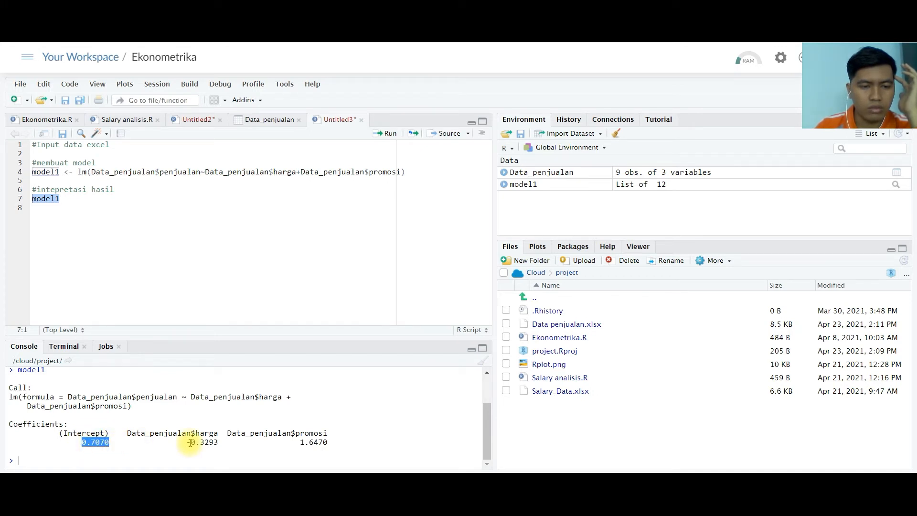
pyautogui.moveTo(187, 442); pyautogui.dragTo(237, 444)
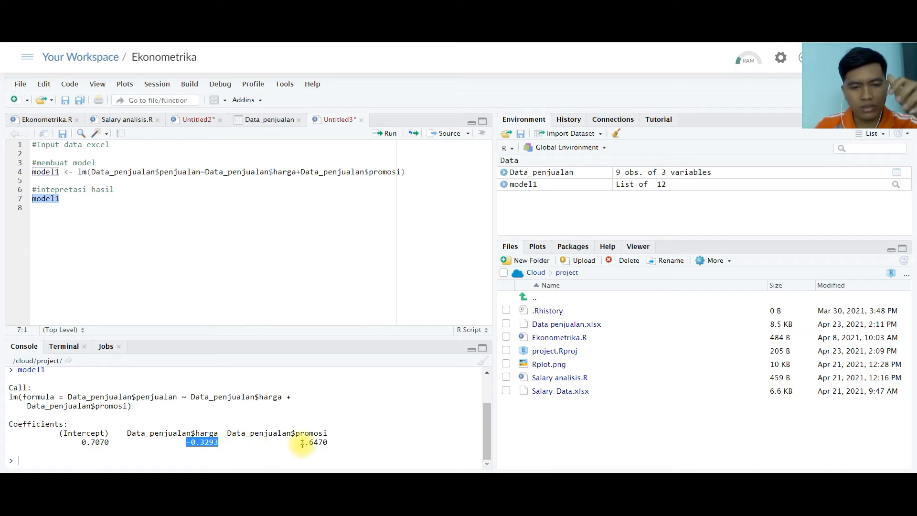
pyautogui.moveTo(301, 443); pyautogui.dragTo(328, 444)
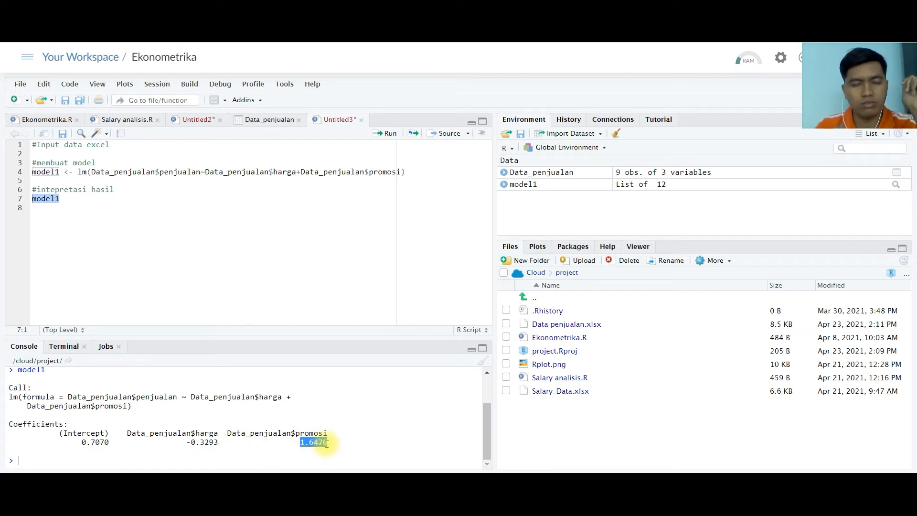
# - Add the comment "#modelnya adalah" on line 9, leaving a blank line below model1, and start a new line beneath it
pyautogui.click(115, 198)
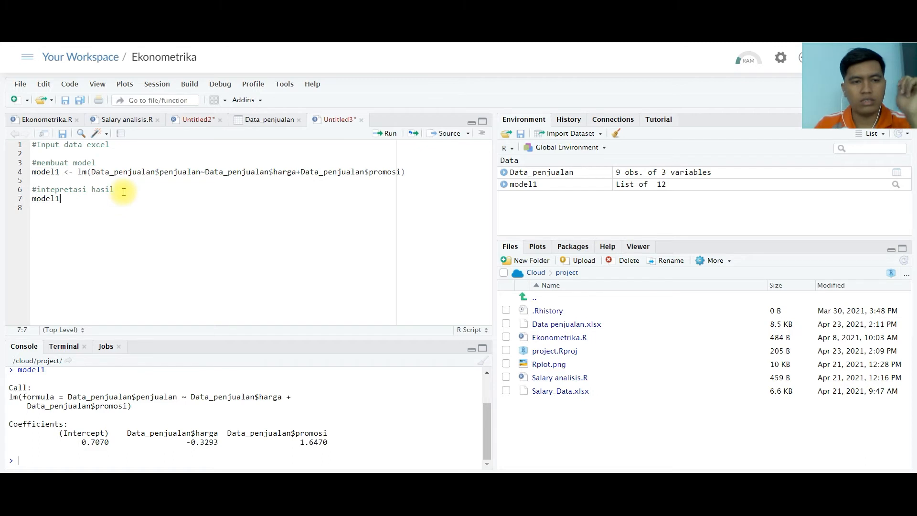
pyautogui.press('Return')
pyautogui.write('#modelnya ')
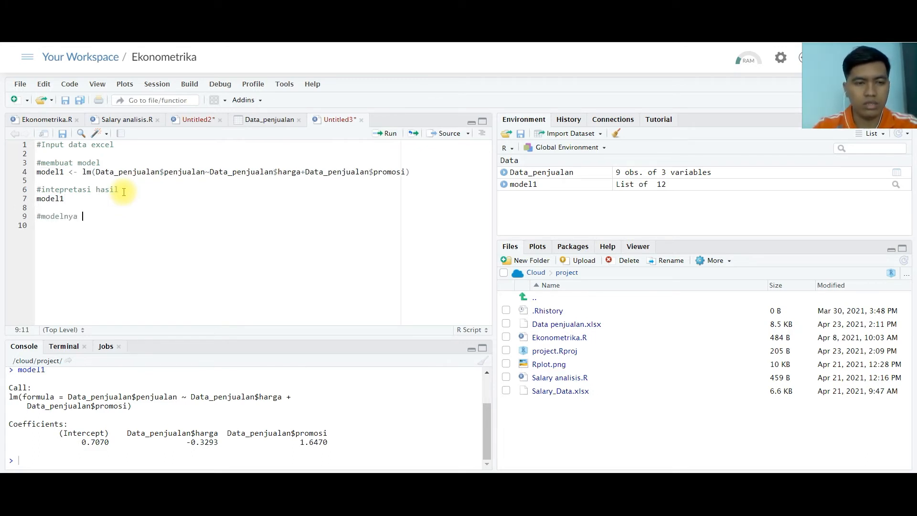
pyautogui.write('adalah')
pyautogui.press('Return')
# - Begin the regression equation as a comment on line 10 with "# Y = 0,70 + -0,3293 X1"
pyautogui.write('#')
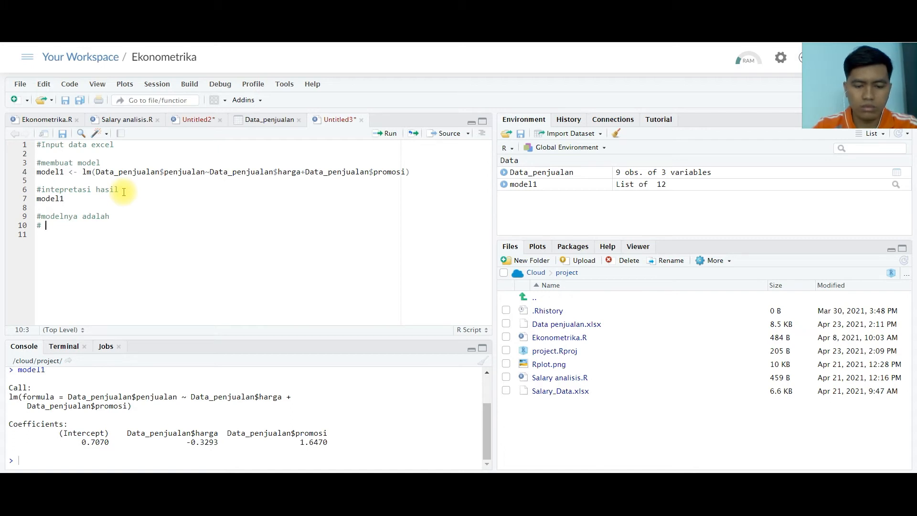
pyautogui.write(' Y = ')
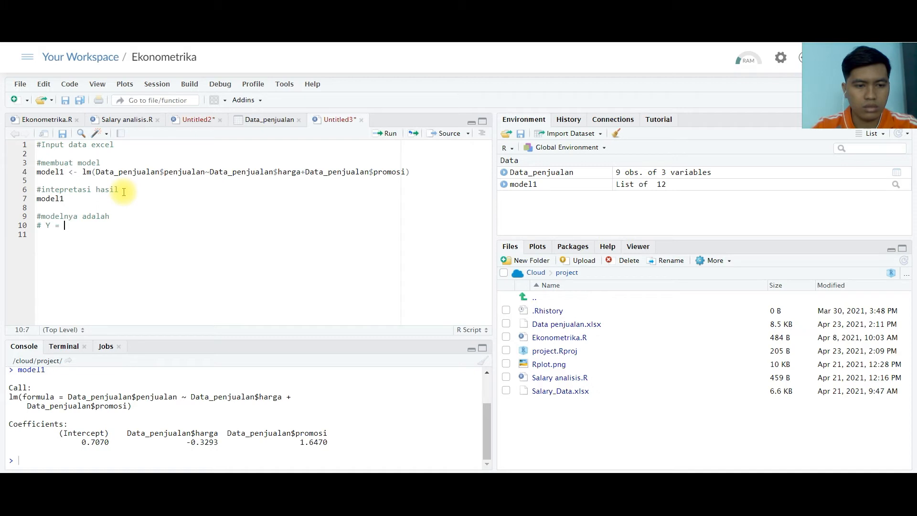
pyautogui.write('0,')
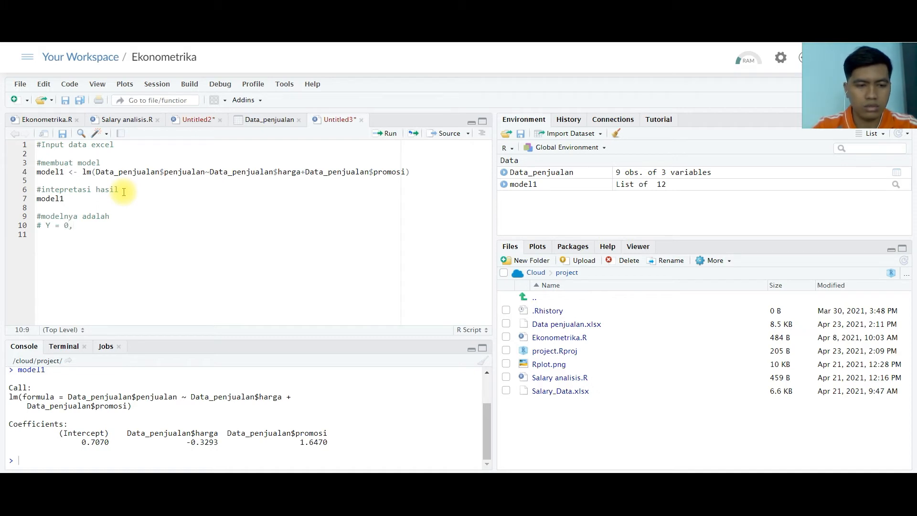
pyautogui.write('70')
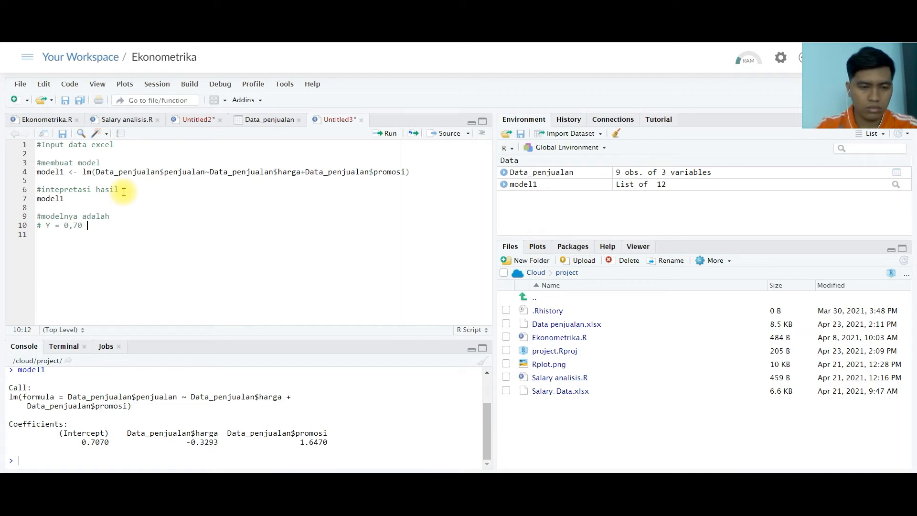
pyautogui.write(' + -')
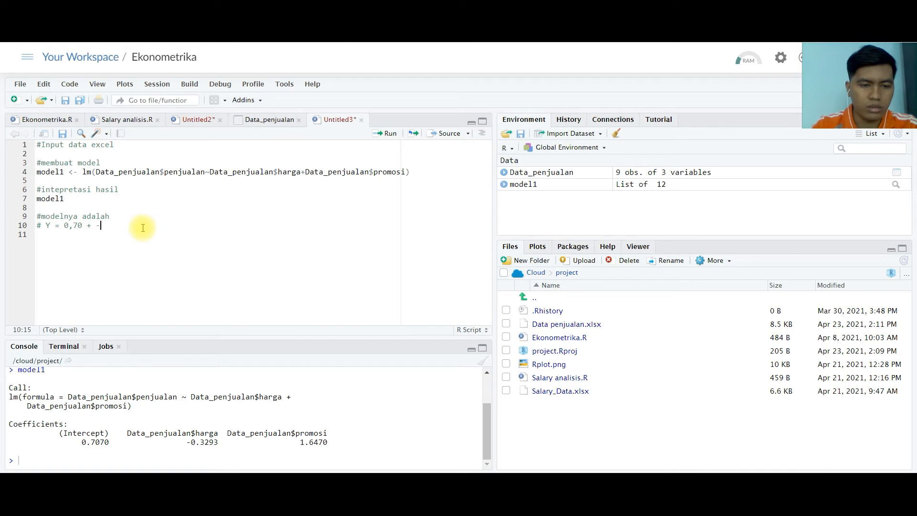
pyautogui.write('0')
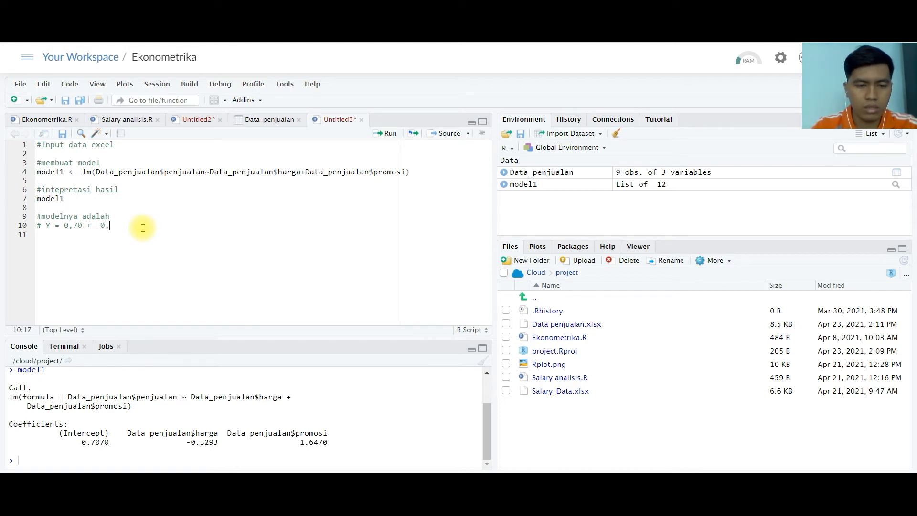
pyautogui.write(',3293')
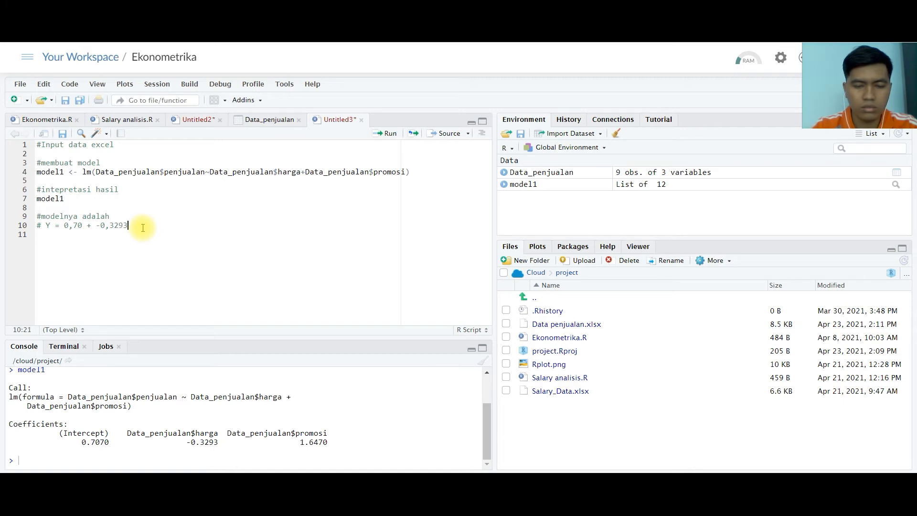
pyautogui.write(' X1')
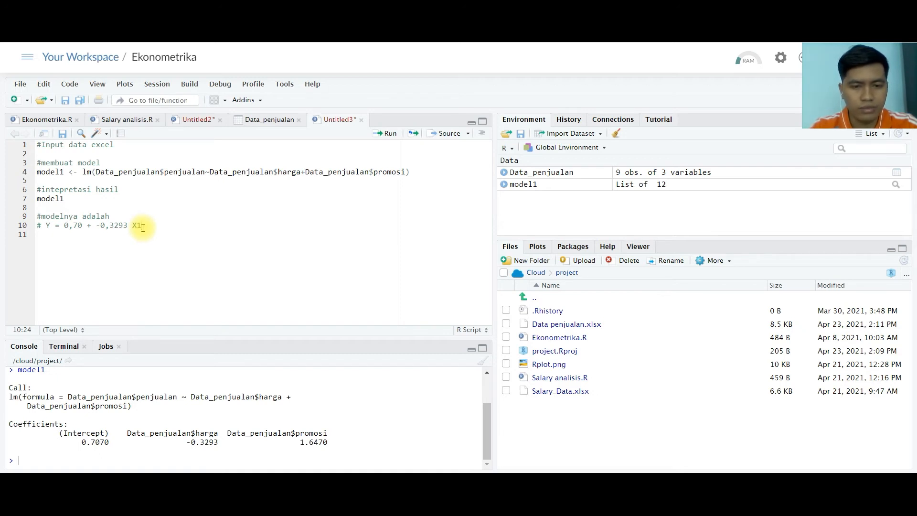
# - Complete the equation comment with the promosi term "+ 1,6470 X2" and start a new line below
pyautogui.write('+')
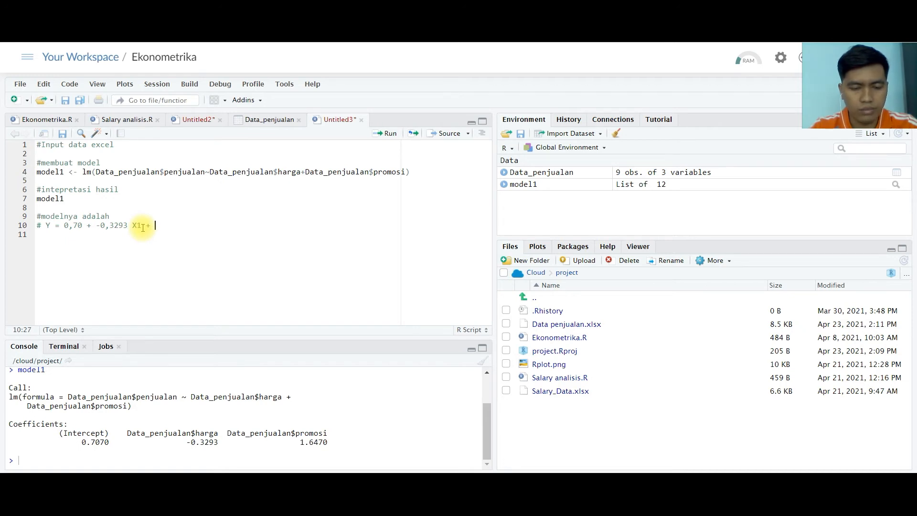
pyautogui.write(' 1,6')
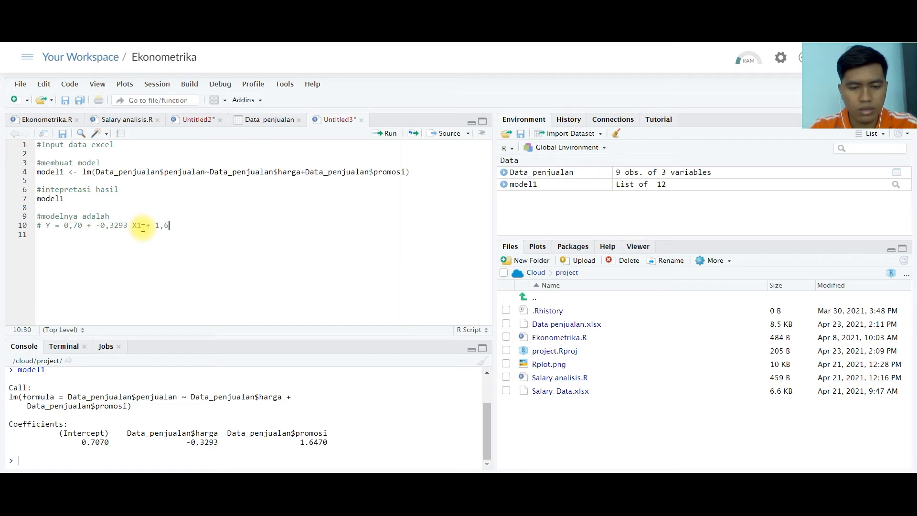
pyautogui.write('4')
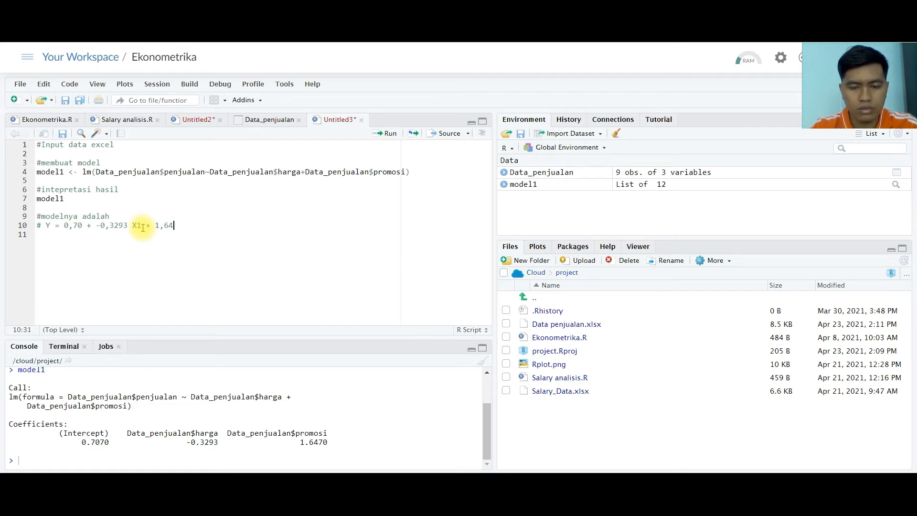
pyautogui.write('70 X')
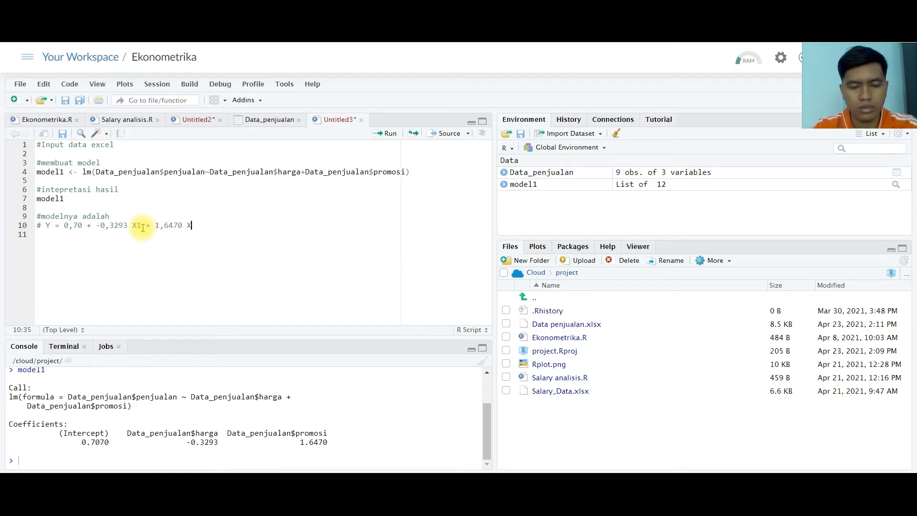
pyautogui.write('2')
pyautogui.press('Return')
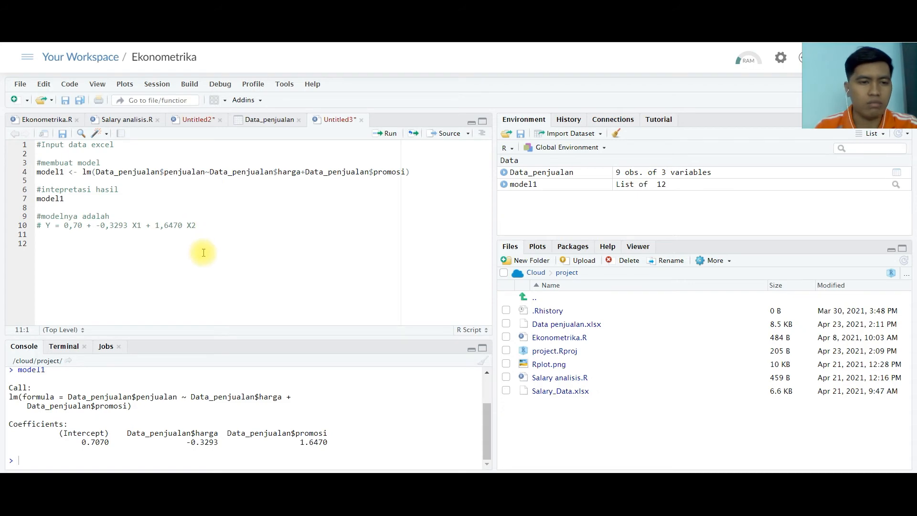
# - Add the comment "#Summary model" on line 12 with the call summary(model1) beneath it
pyautogui.press('Return')
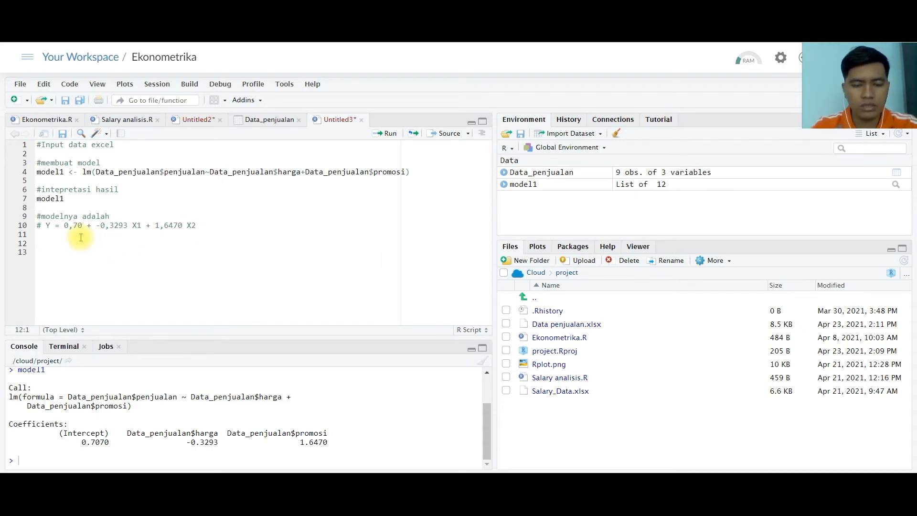
pyautogui.write('#')
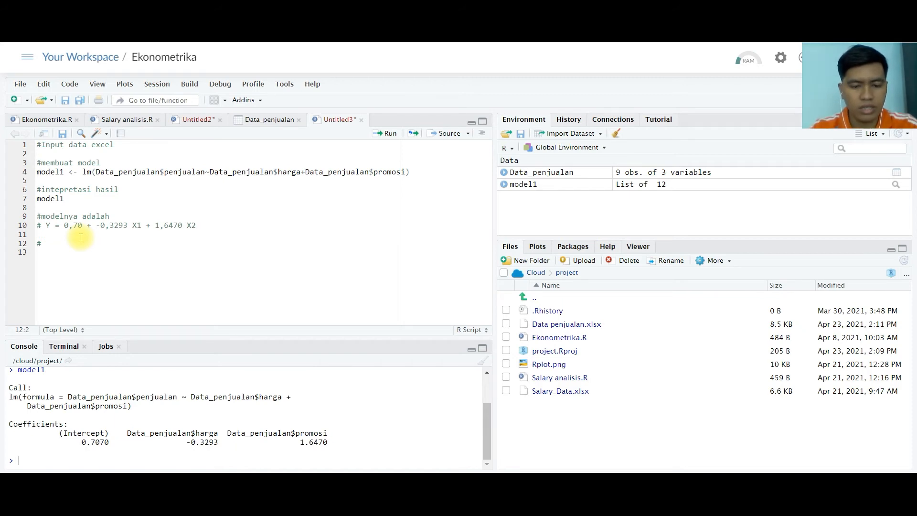
pyautogui.write('Summary model')
pyautogui.press('Return')
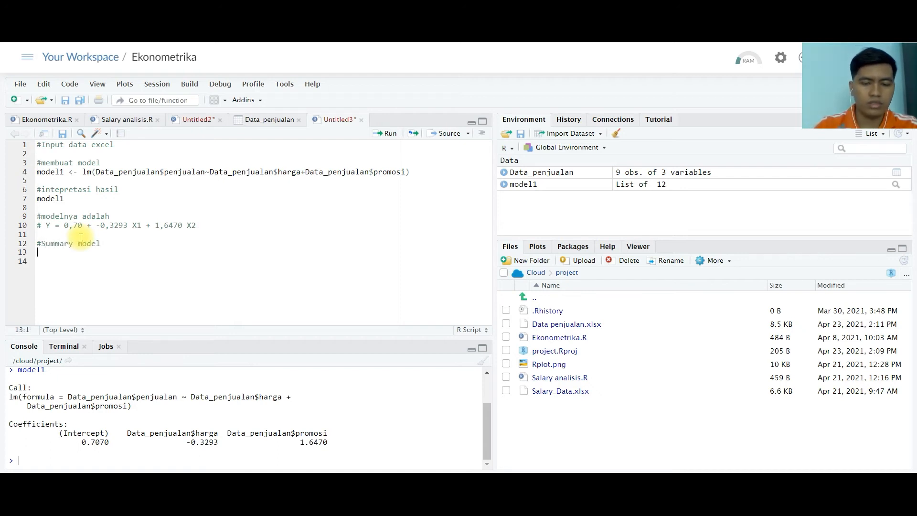
pyautogui.write('summ')
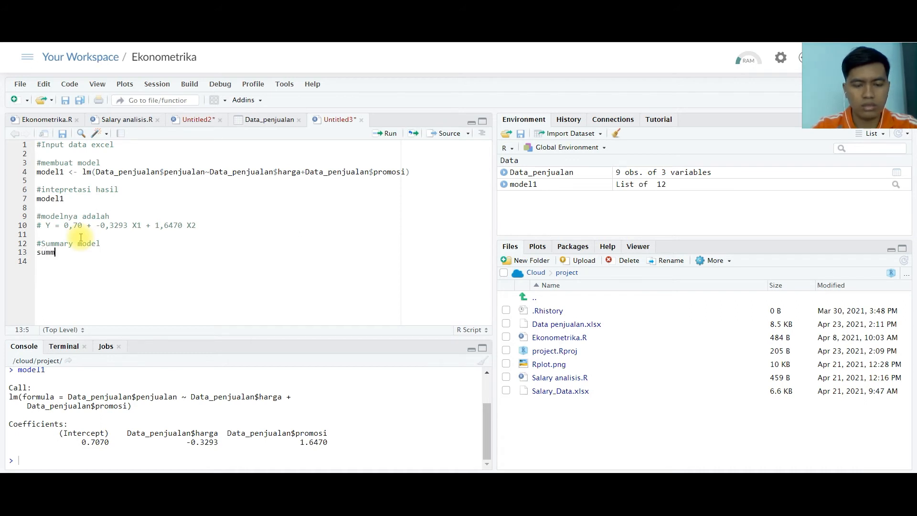
pyautogui.write('ary(')
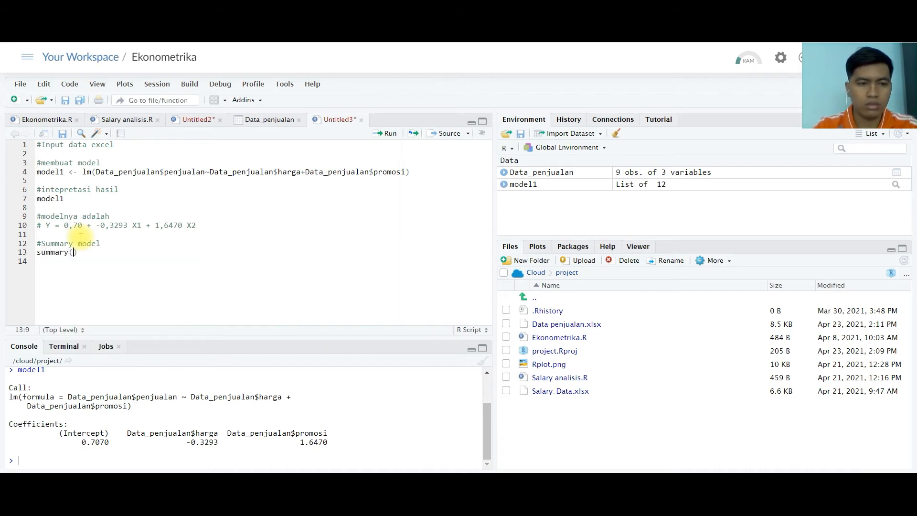
pyautogui.write('model1)')
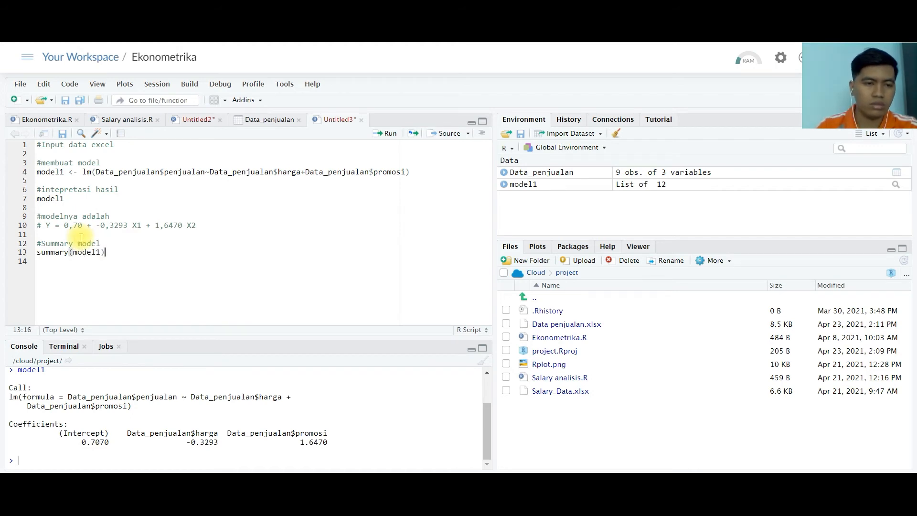
# - Run the summary(model1) line and examine the residuals, coefficients, R-squared and F-statistic in the console output
pyautogui.keyDown('shift'); pyautogui.click(36, 260); pyautogui.keyUp('shift')
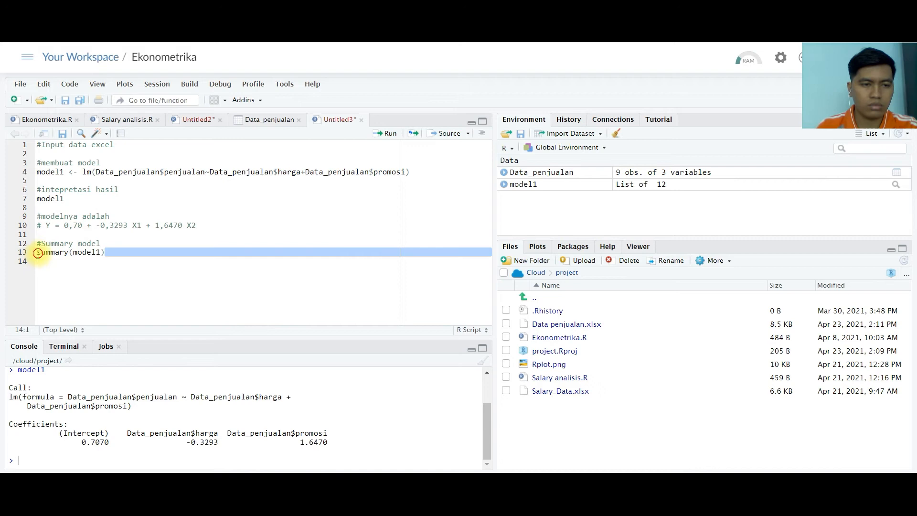
pyautogui.keyDown('shift'); pyautogui.click(38, 254); pyautogui.keyUp('shift')
pyautogui.click(385, 133)
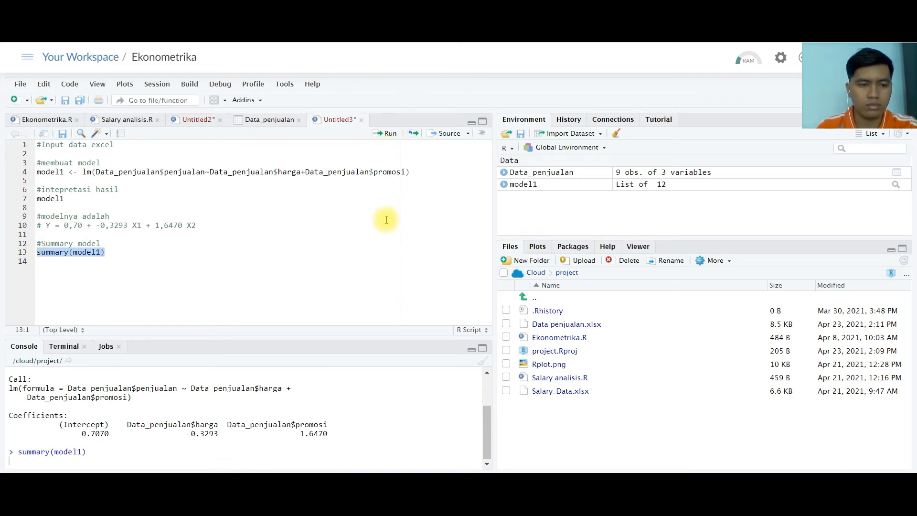
pyautogui.scroll(3, 129, 411)
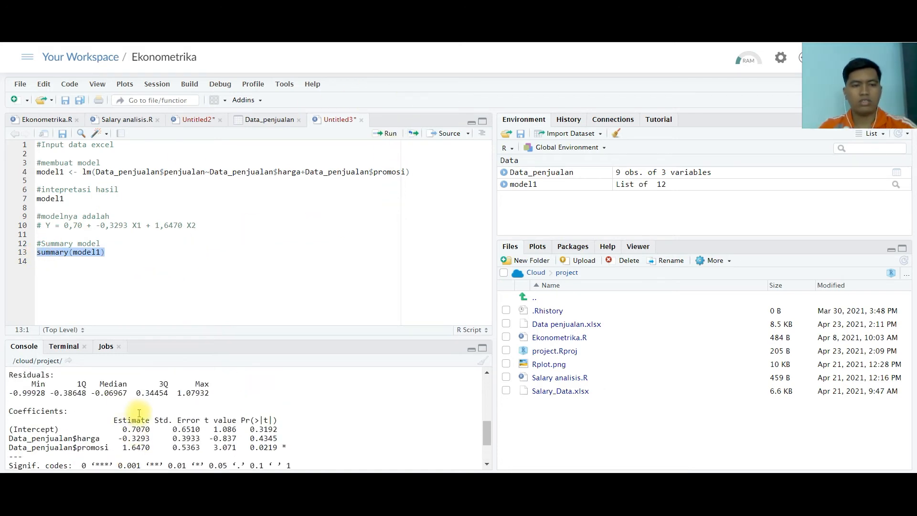
pyautogui.scroll(2, 139, 410)
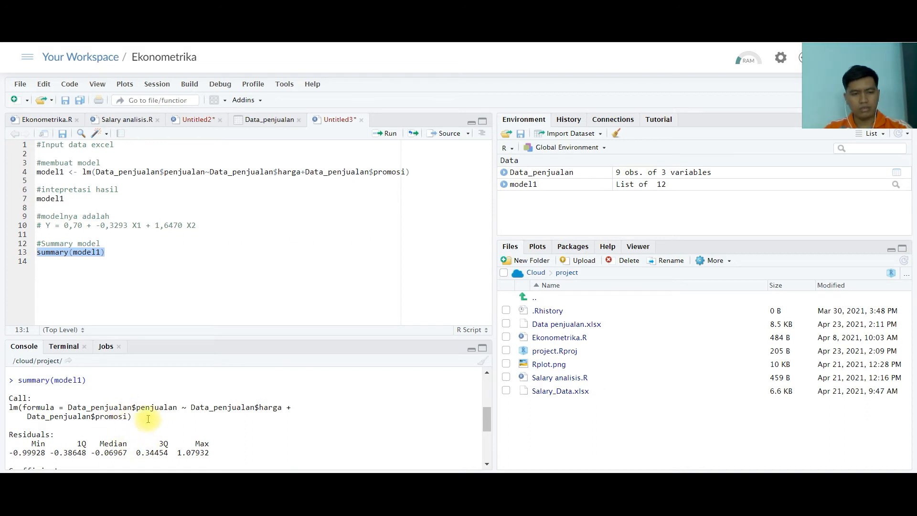
pyautogui.scroll(-5, 157, 420)
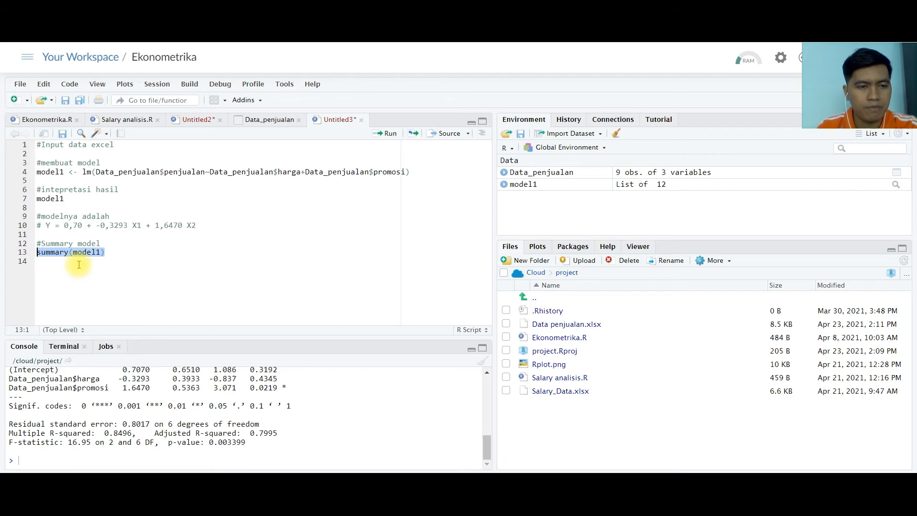
# - Start a new comment with "#" on line 15, leaving a blank line below the summary call
pyautogui.click(99, 262)
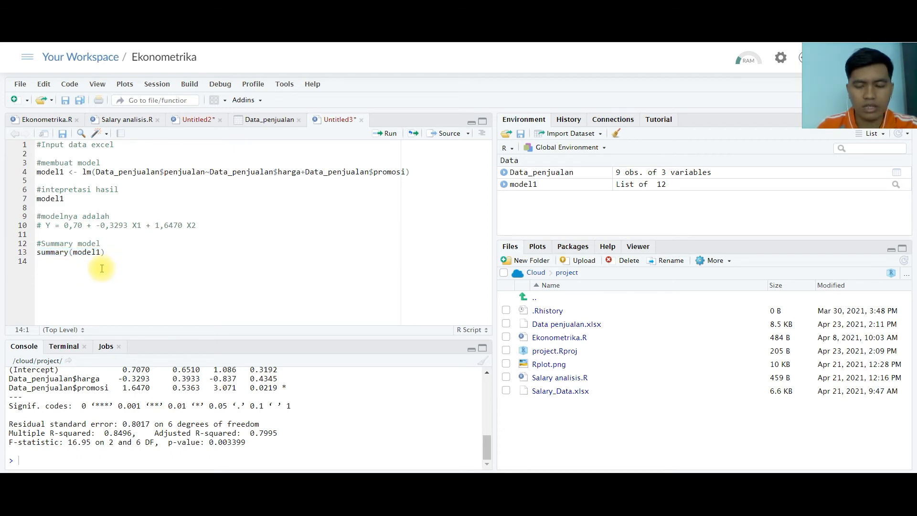
pyautogui.press('Return')
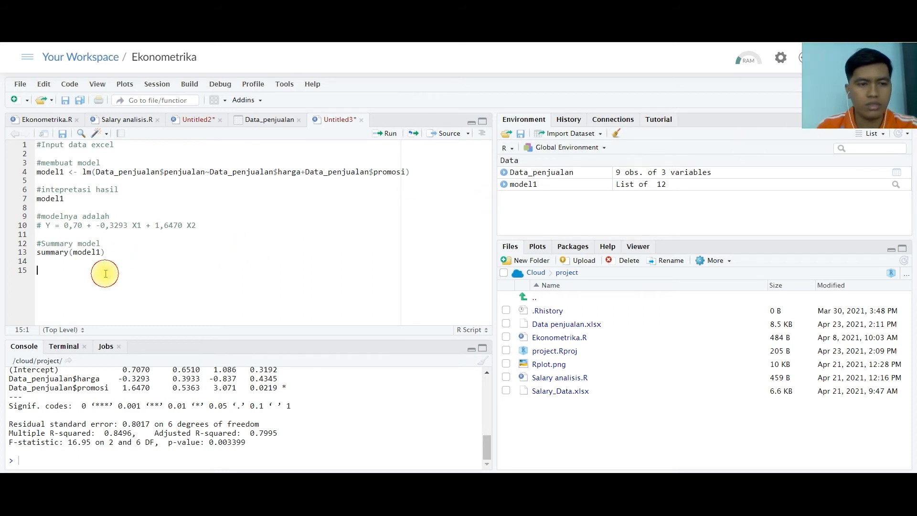
pyautogui.write('#')
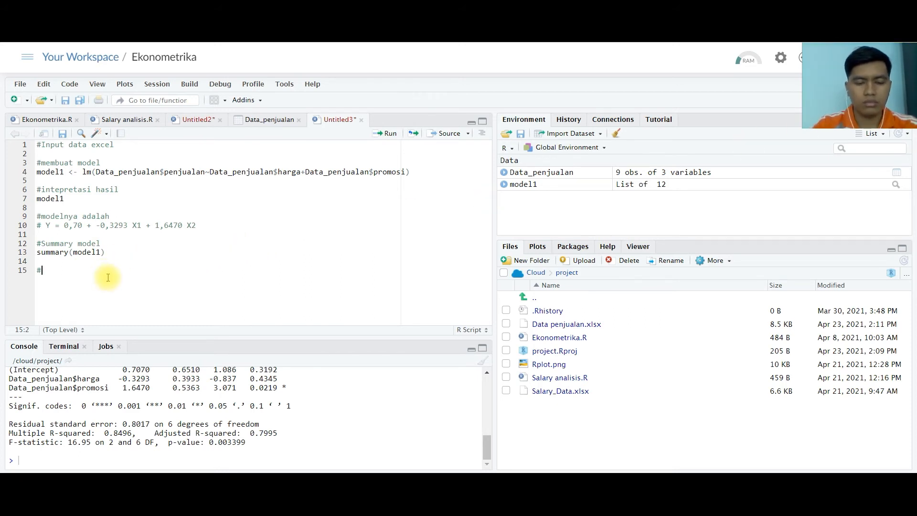
pyautogui.write('menggunaan')
pyautogui.press('BackSpace')
pyautogui.press('BackSpace')
pyautogui.press('BackSpace')
pyautogui.press('BackSpace')
pyautogui.press('BackSpace')
pyautogui.press('BackSpace')
pyautogui.press('BackSpace')
pyautogui.press('BackSpace')
pyautogui.press('BackSpace')
pyautogui.press('BackSpace')
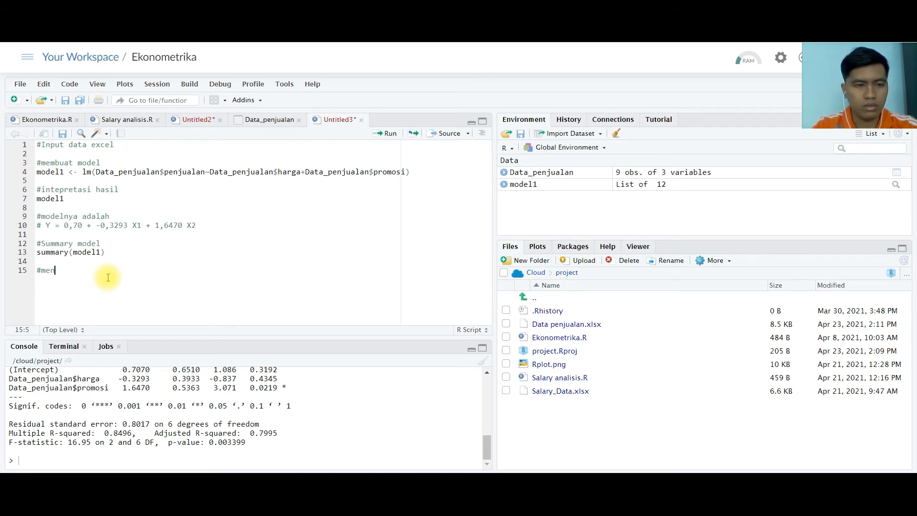
# - Fill in the line 15 comment so it reads "#Melihat hasil model dengan tabel"
pyautogui.write('Me')
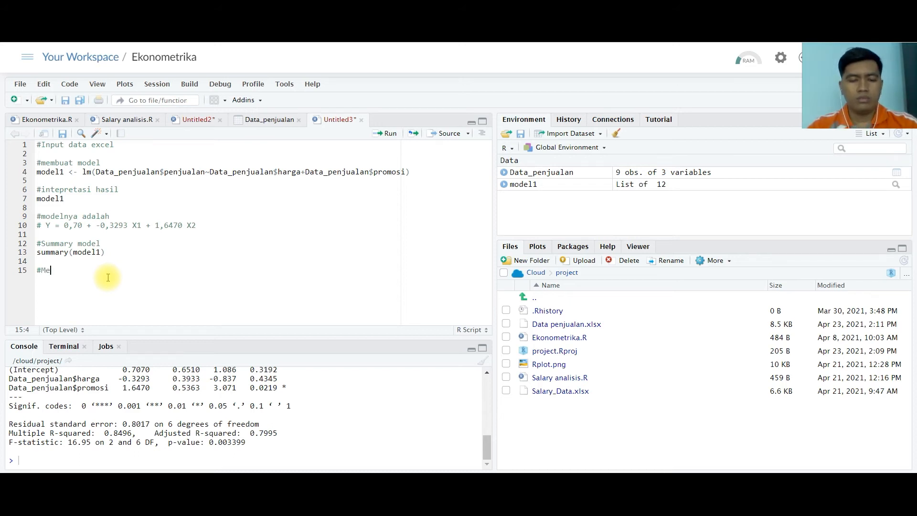
pyautogui.write('lihat has')
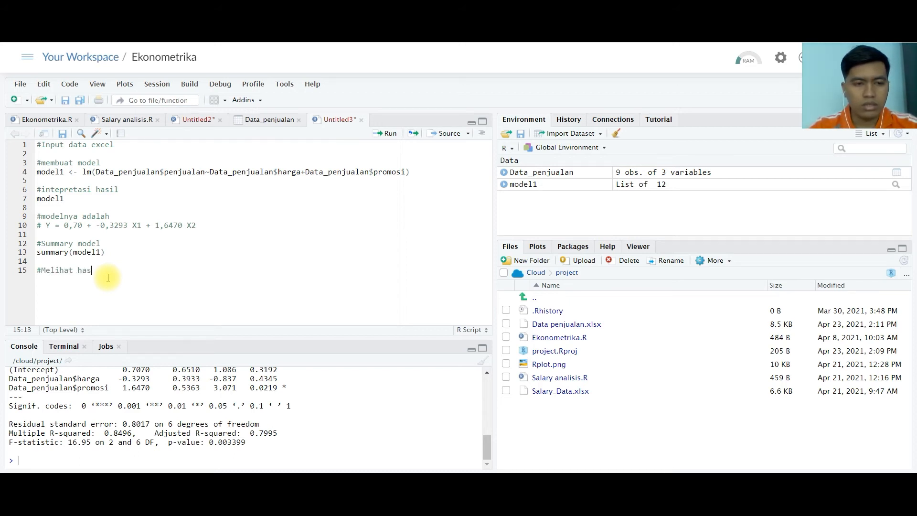
pyautogui.write('il model')
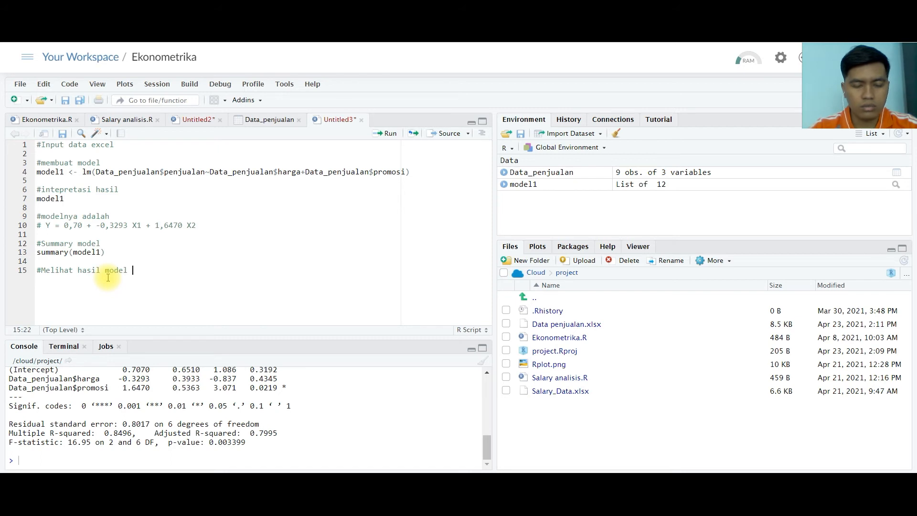
pyautogui.write(' dengan t')
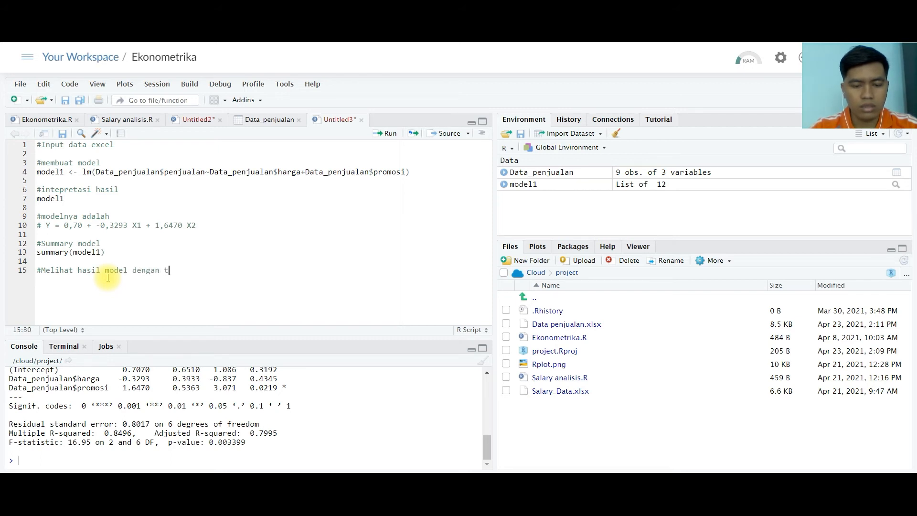
pyautogui.write('abel')
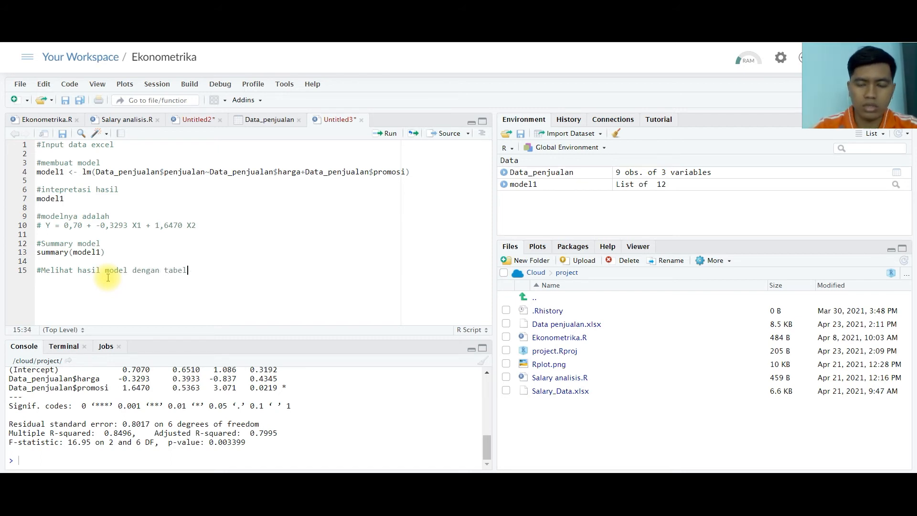
# - Write the call stargazer(model1, type="text") on line 16 beneath the table comment
pyautogui.press('Return')
pyautogui.write('stargazer')
pyautogui.press('Tab')
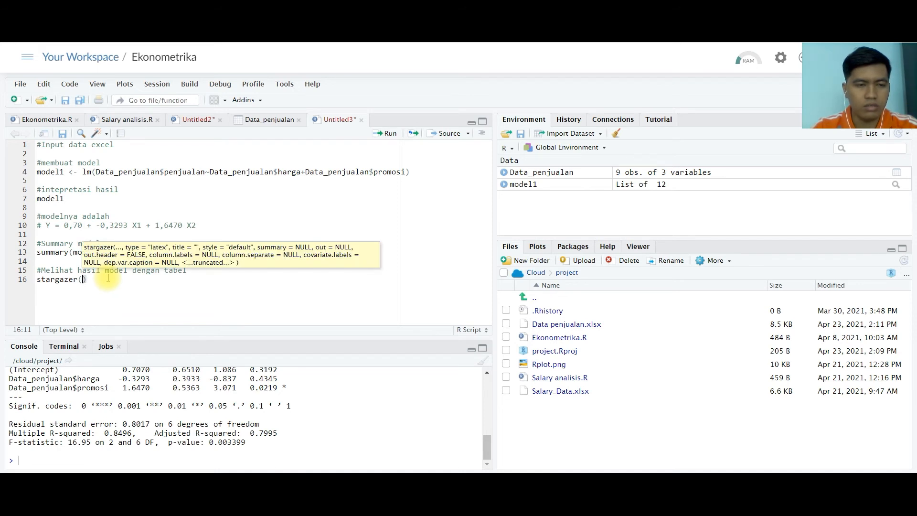
pyautogui.write('model')
pyautogui.press('Tab')
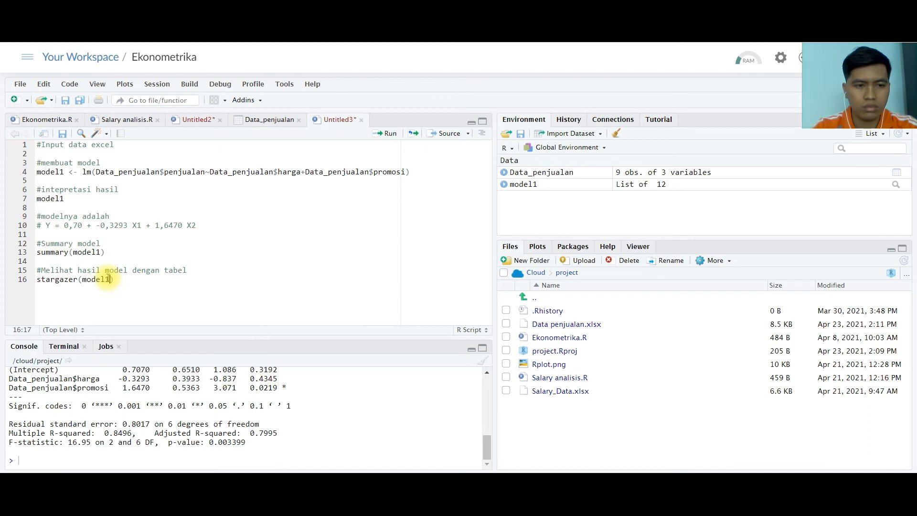
pyautogui.write(', ')
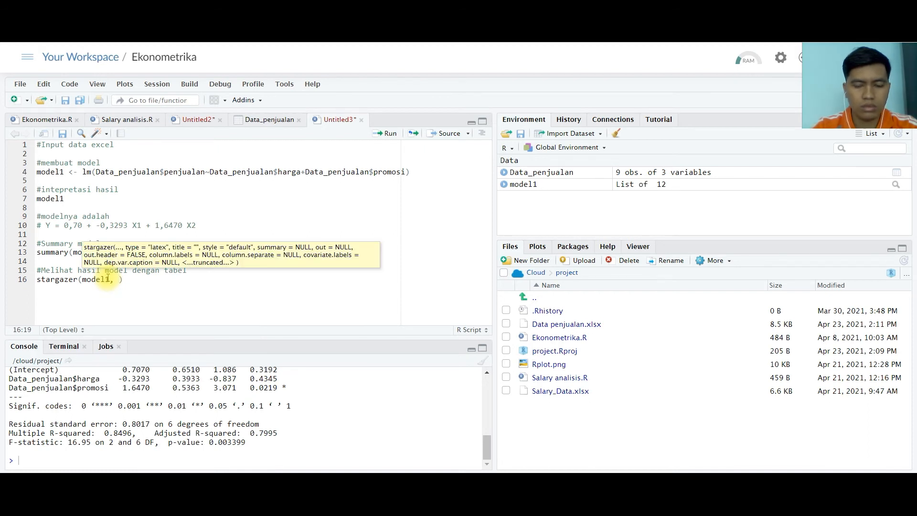
pyautogui.write('type=')
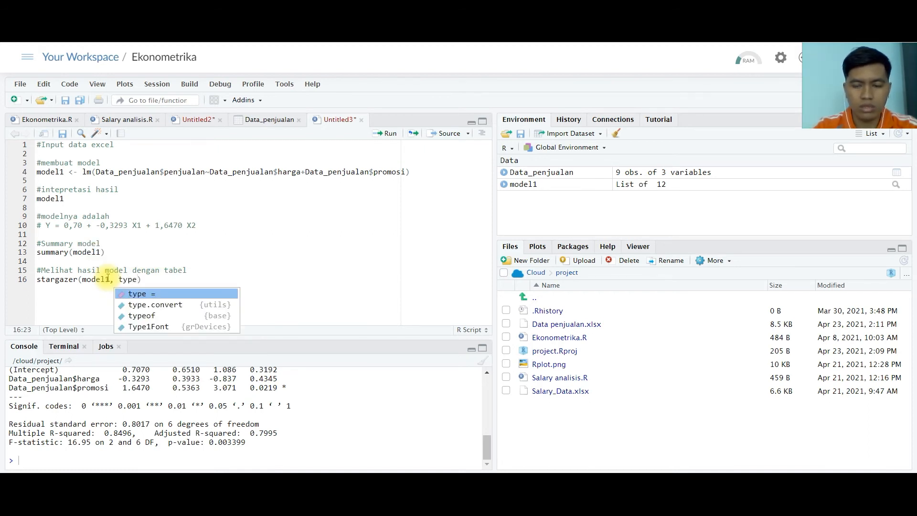
pyautogui.write('"te')
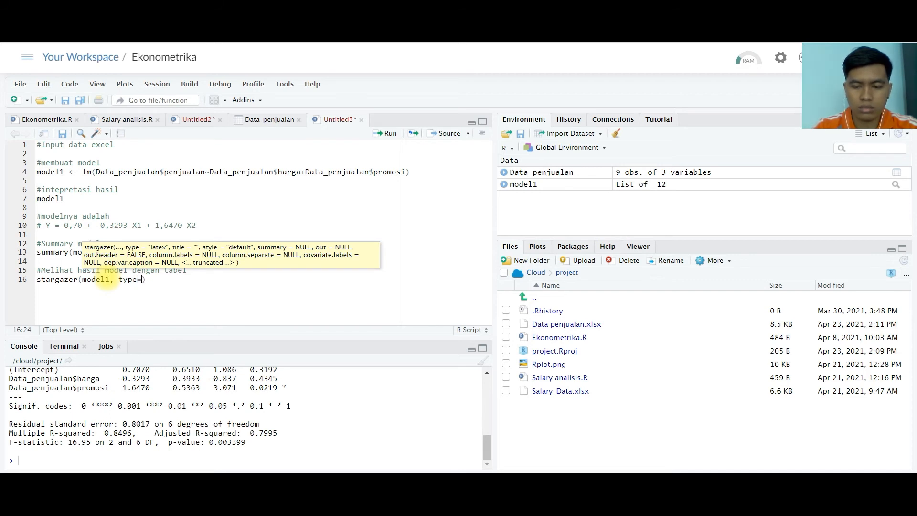
pyautogui.write('xt"')
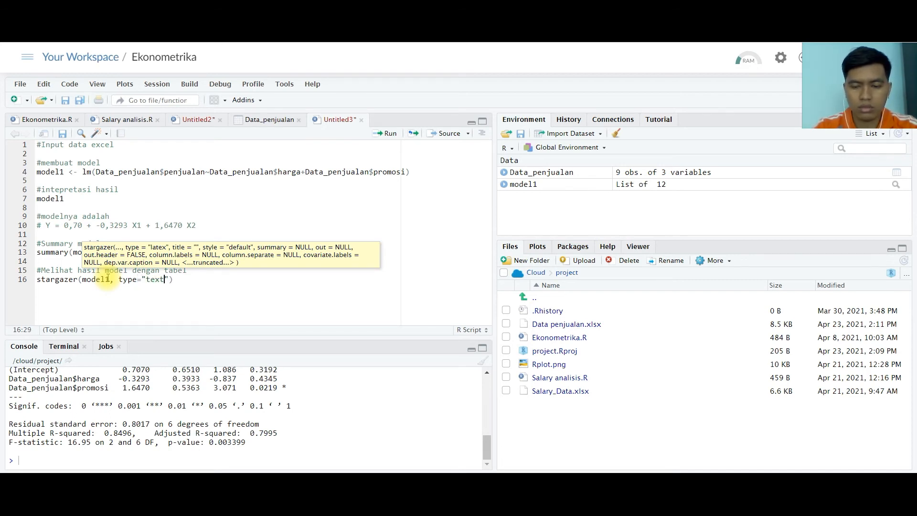
pyautogui.write(')')
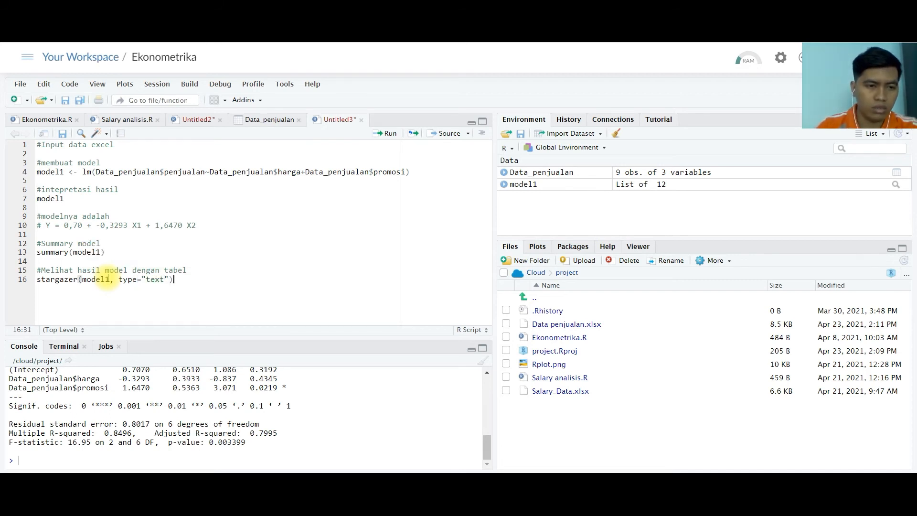
# - Run the stargazer line and copy the complete regression table from the console output
pyautogui.hotkey('shift', 'Home')
pyautogui.click(392, 135)
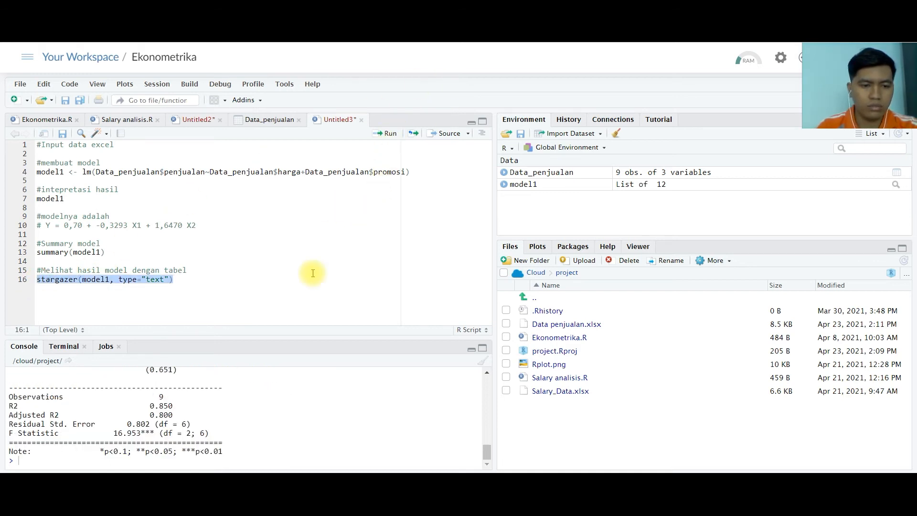
pyautogui.scroll(5, 119, 421)
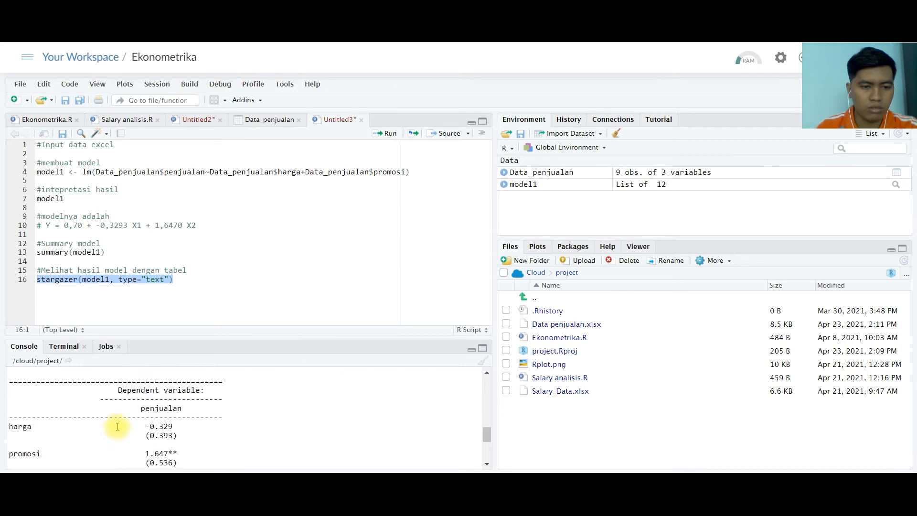
pyautogui.scroll(3, 117, 426)
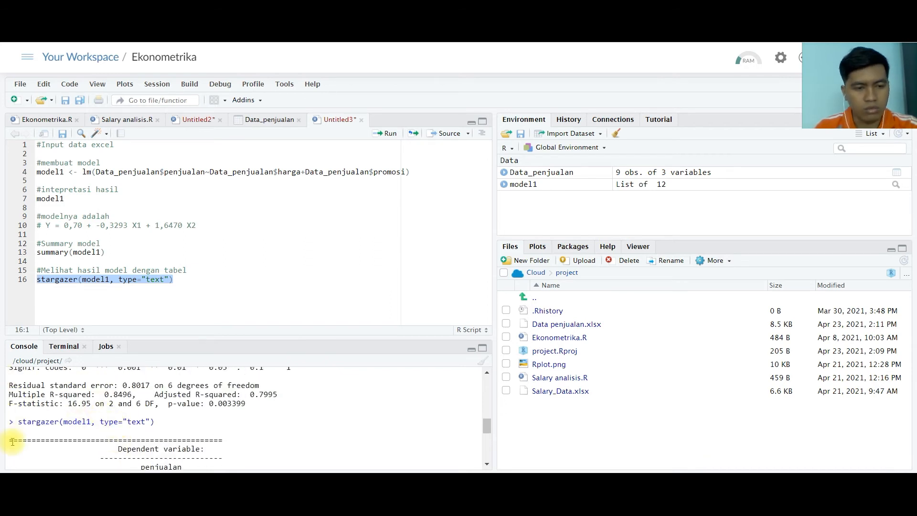
pyautogui.moveTo(13, 442); pyautogui.dragTo(234, 448)
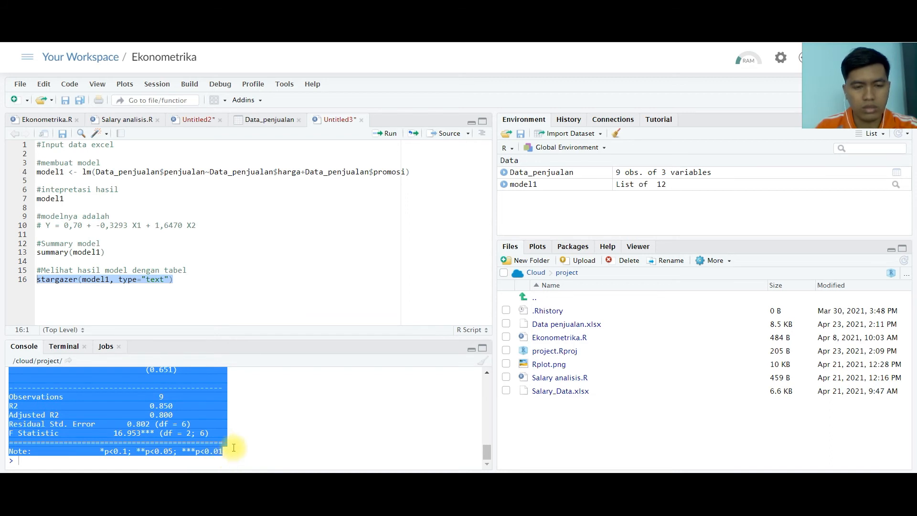
pyautogui.rightClick(213, 433)
pyautogui.click(246, 354)
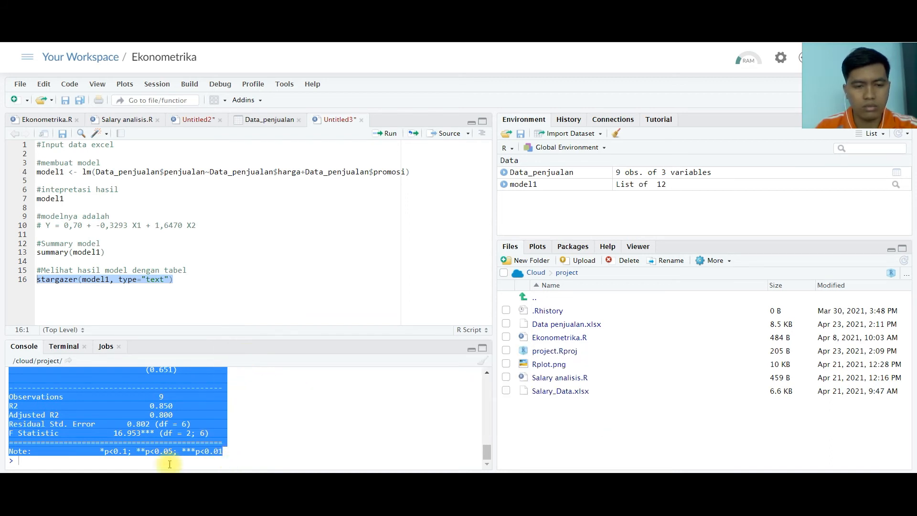
# - Open a blank document in Word and paste the copied regression table with its source formatting
pyautogui.press('super')
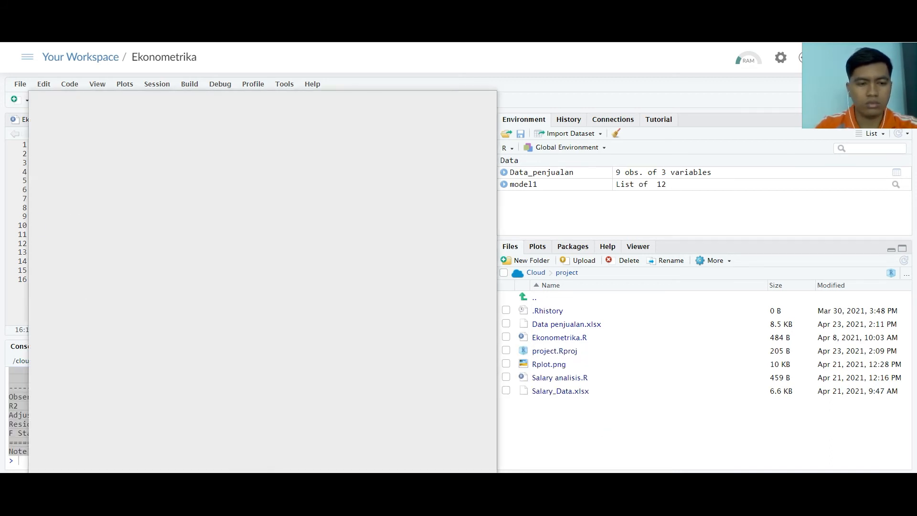
pyautogui.write('word')
pyautogui.press('Return')
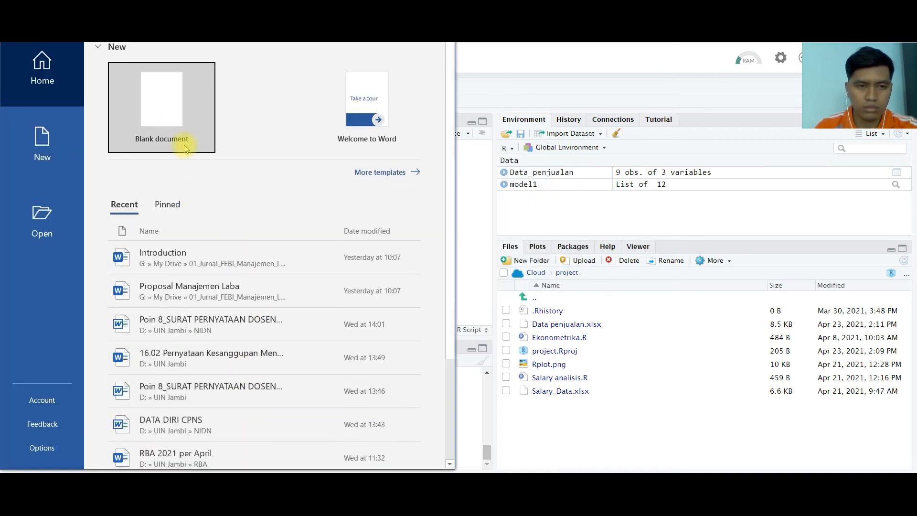
pyautogui.click(175, 116)
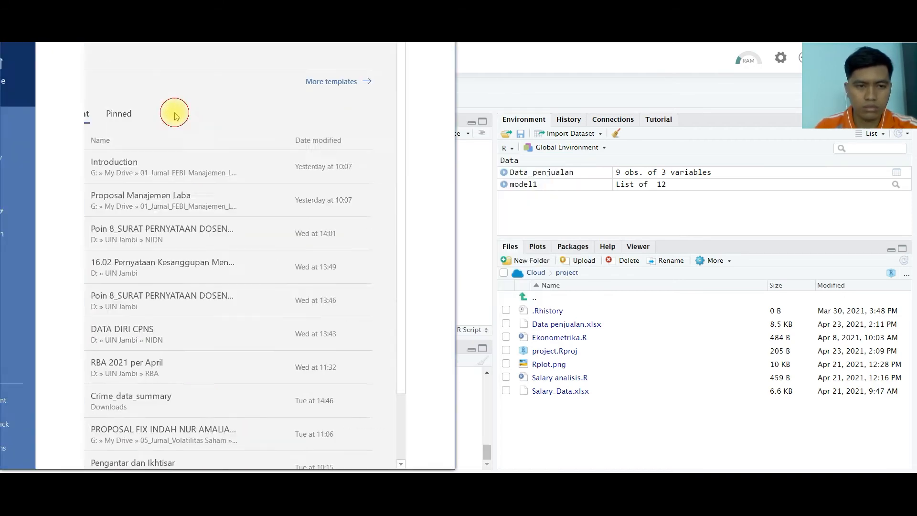
pyautogui.moveTo(235, 0); pyautogui.dragTo(460, 58)
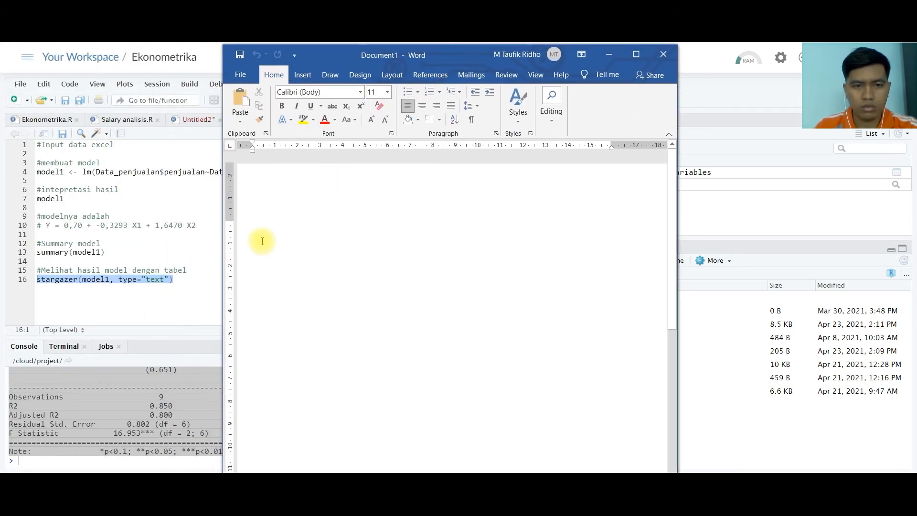
pyautogui.rightClick(260, 226)
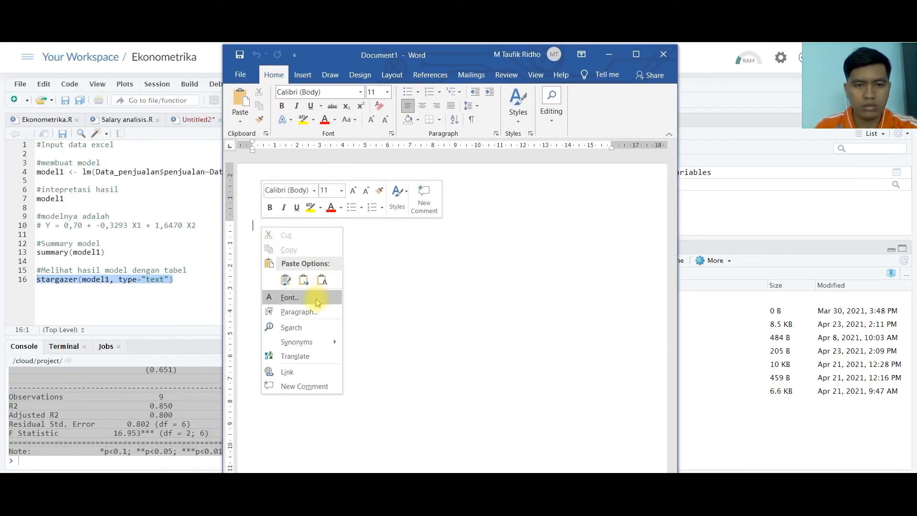
pyautogui.click(286, 282)
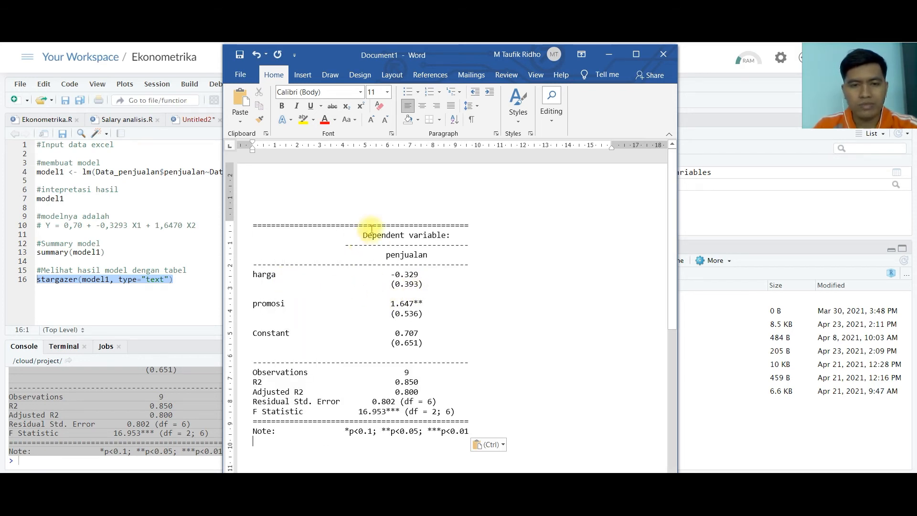
# - Examine the pasted table's harga and promosi coefficients, F statistic, residual standard error and R2
pyautogui.scroll(-2, 445, 218)
pyautogui.scroll(1, 405, 278)
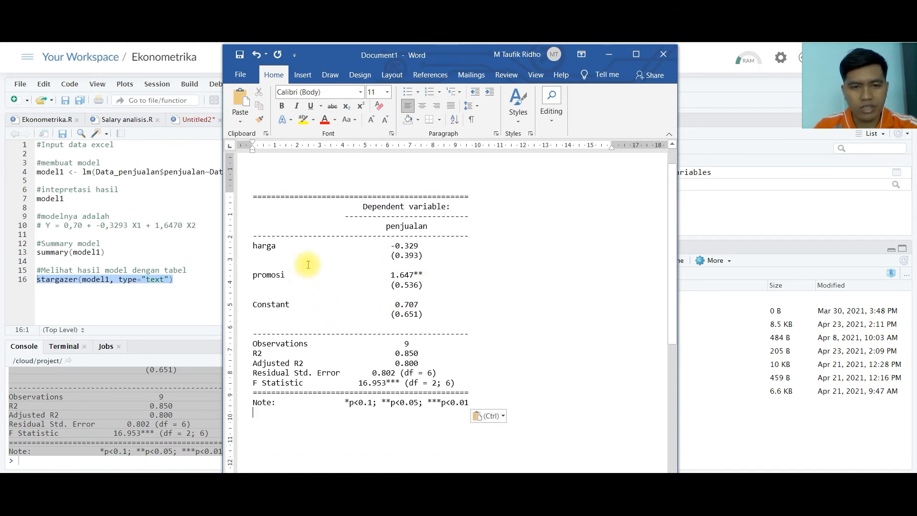
pyautogui.moveTo(395, 248); pyautogui.dragTo(426, 248)
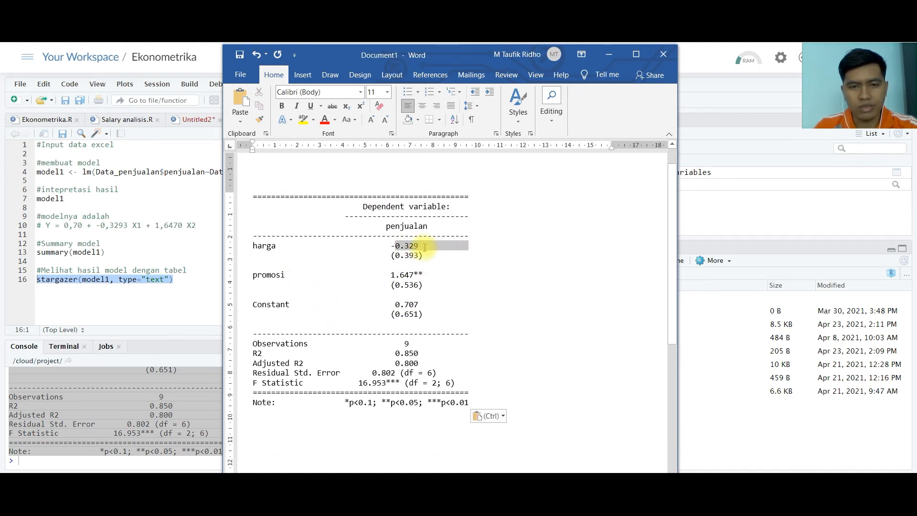
pyautogui.click(432, 264)
pyautogui.moveTo(395, 274); pyautogui.dragTo(467, 276)
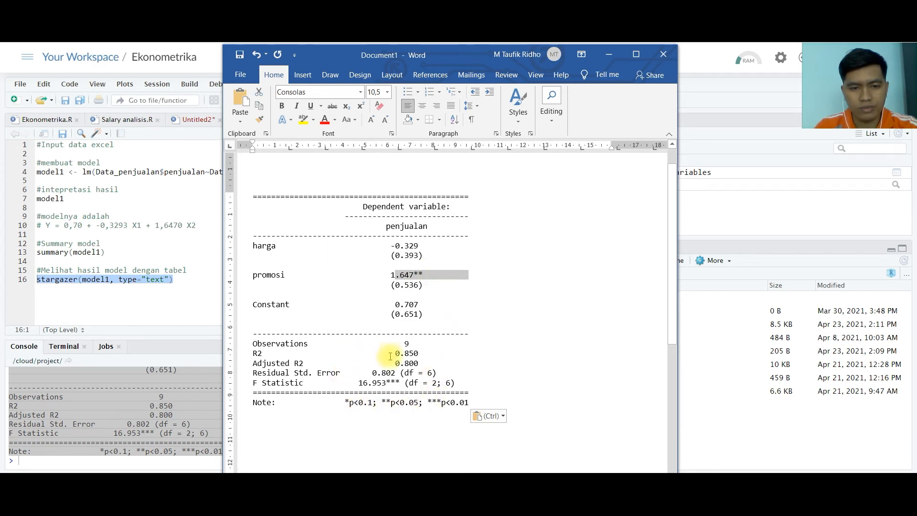
pyautogui.moveTo(358, 382); pyautogui.dragTo(451, 383)
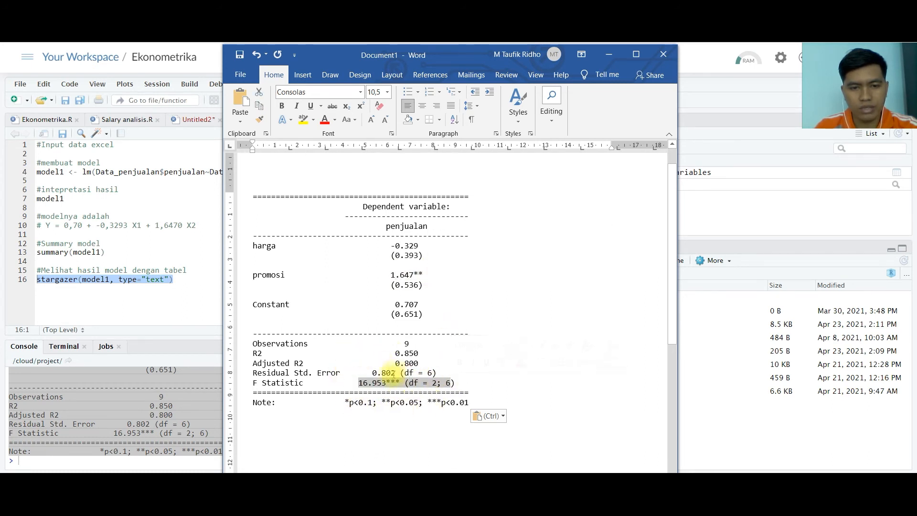
pyautogui.moveTo(381, 373); pyautogui.dragTo(444, 370)
pyautogui.click(444, 370)
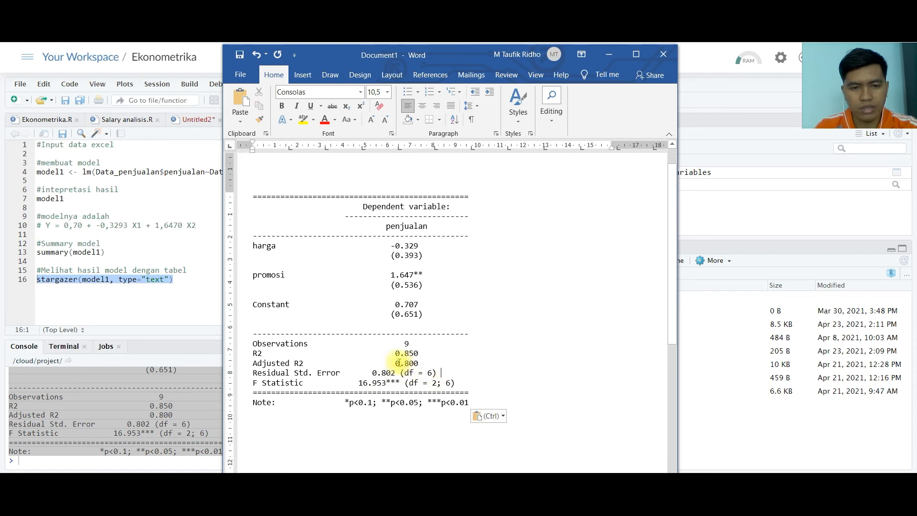
pyautogui.tripleClick(391, 354)
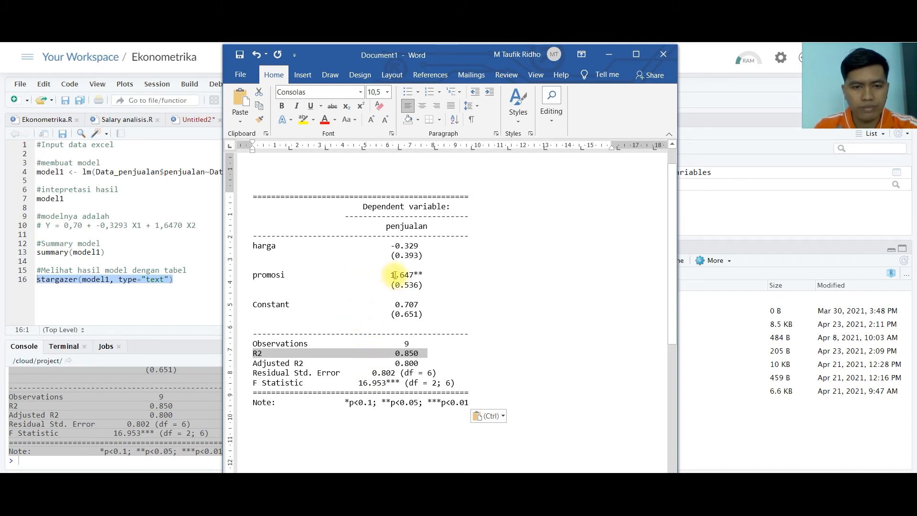
# - Compare the significance stars of the promosi and harga coefficients with the p-value note below the table
pyautogui.moveTo(392, 276); pyautogui.dragTo(424, 276)
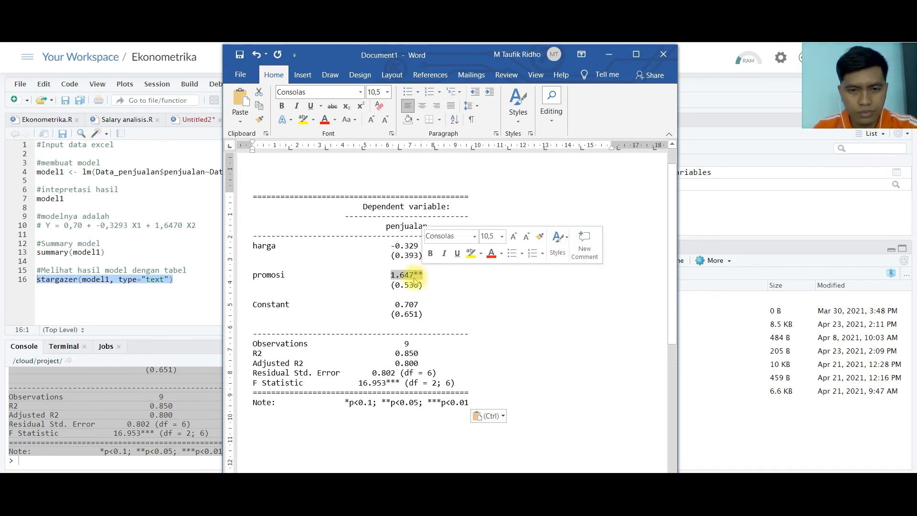
pyautogui.click(404, 246)
pyautogui.moveTo(389, 274); pyautogui.dragTo(469, 276)
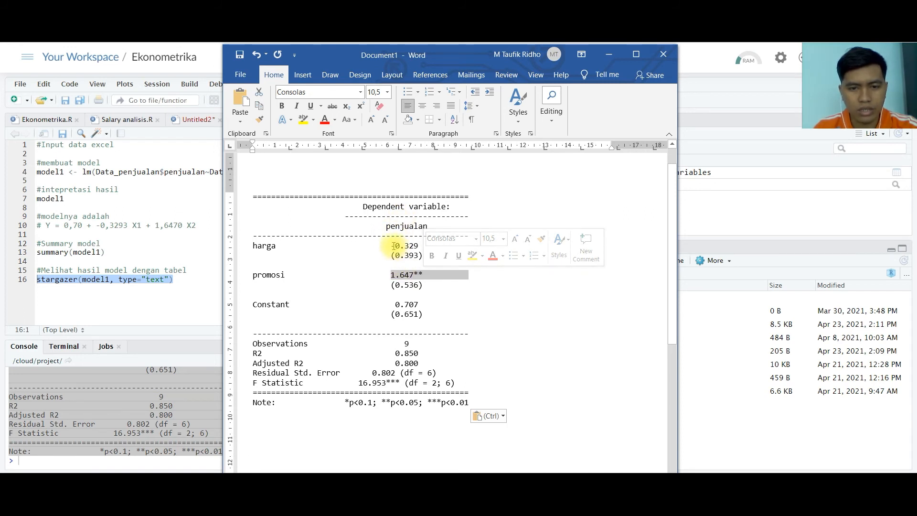
pyautogui.moveTo(391, 245); pyautogui.dragTo(415, 237)
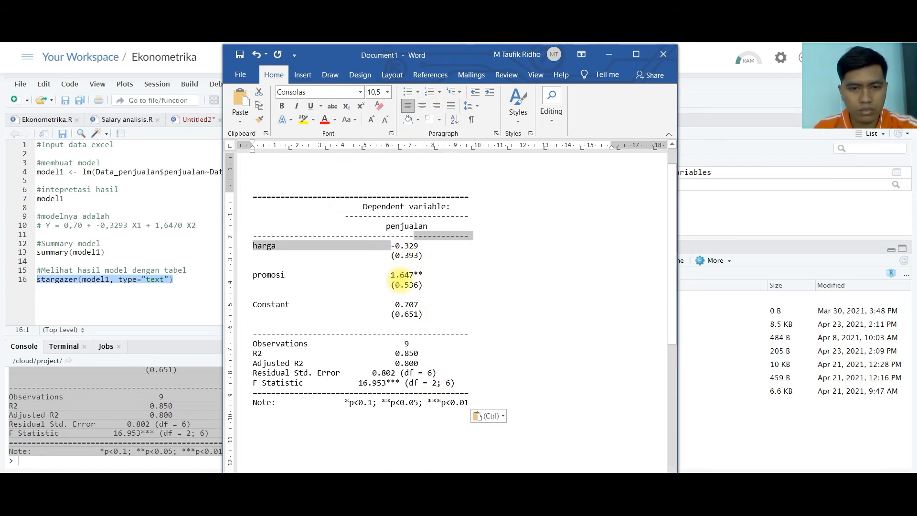
pyautogui.scroll(-3, 373, 253)
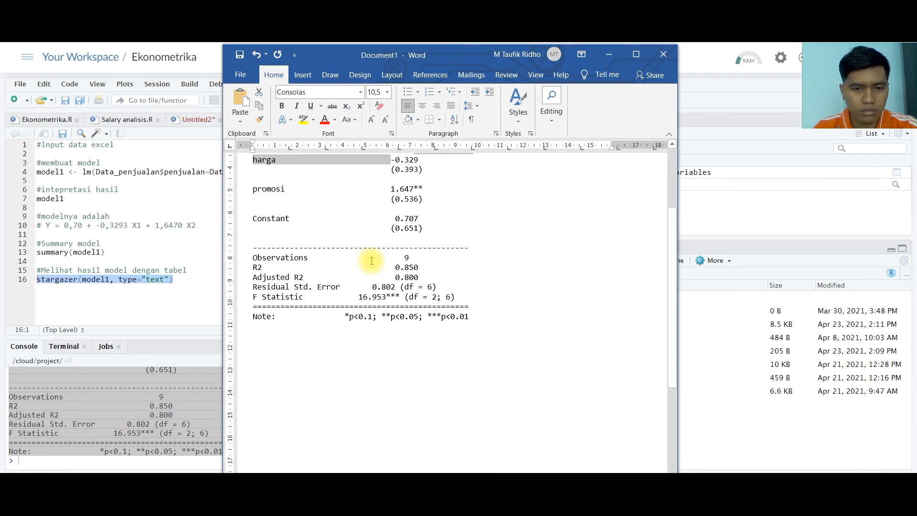
pyautogui.scroll(1, 385, 260)
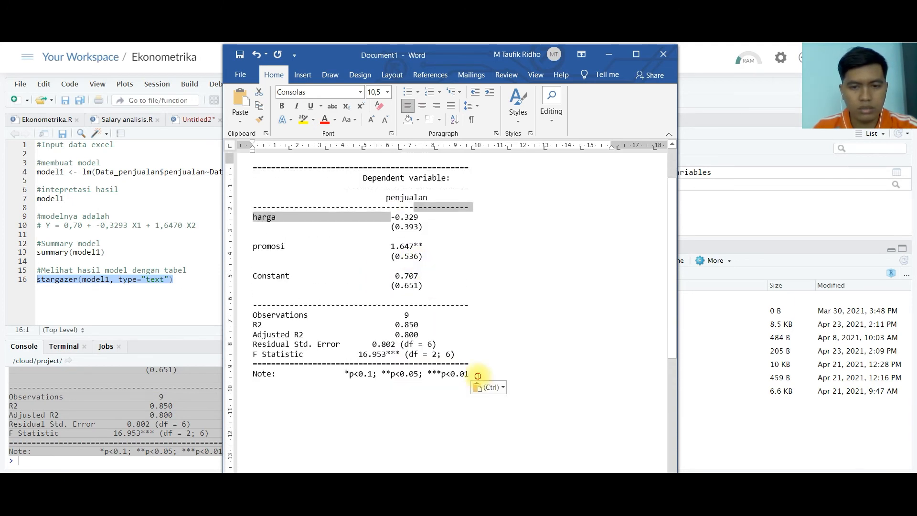
pyautogui.click(478, 375)
pyautogui.press('Return')
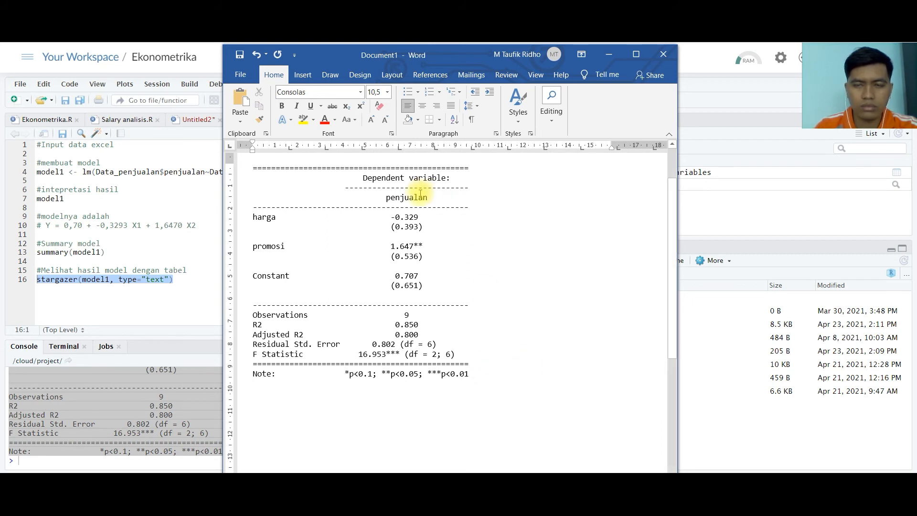
# - Return to RStudio and add the comment "#Plot" on line 18 with the call plot(model1) beneath it
pyautogui.click(608, 59)
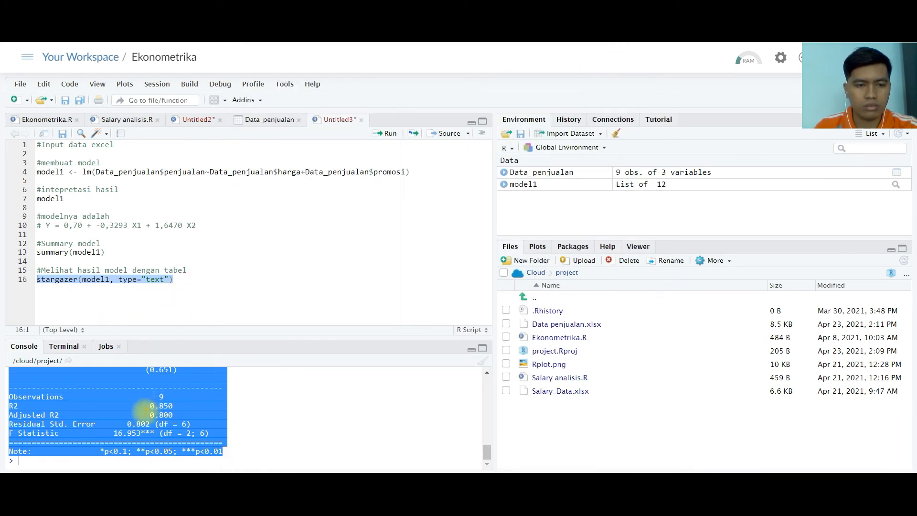
pyautogui.scroll(2, 143, 411)
pyautogui.scroll(5, 143, 414)
pyautogui.scroll(-7, 145, 411)
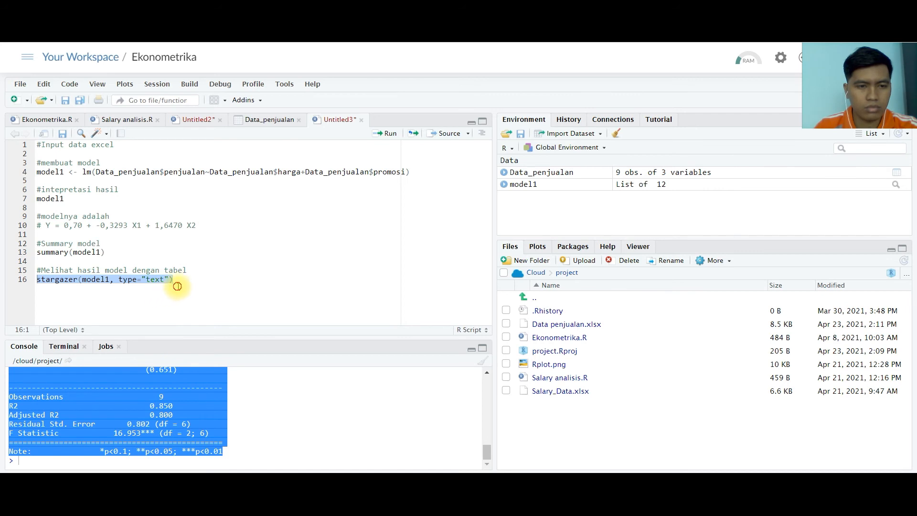
pyautogui.click(206, 282)
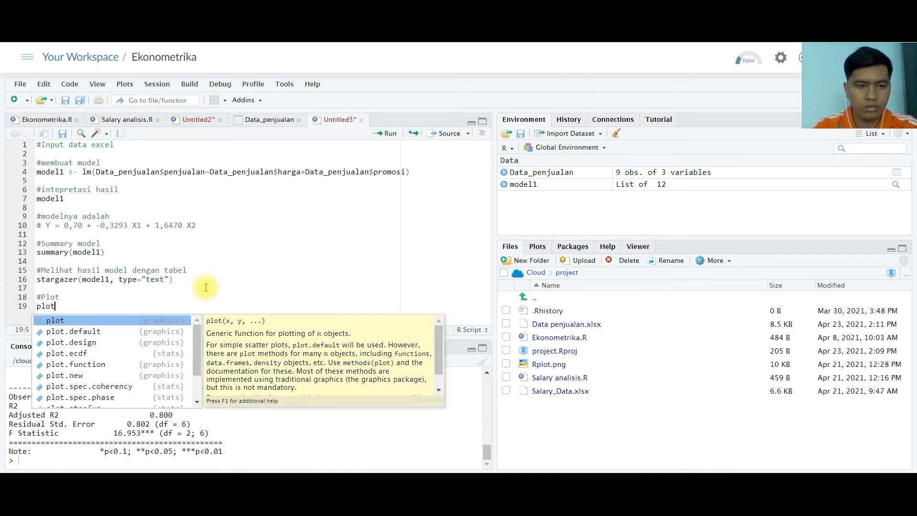
pyautogui.press('Return')
pyautogui.write('model1')
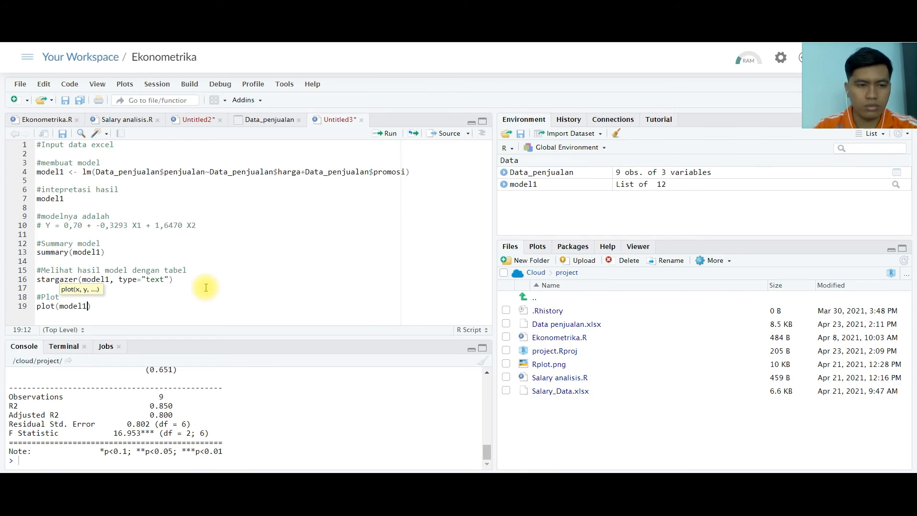
pyautogui.write(')')
# - Run the plot(model1) call on line 19 of the script
pyautogui.hotkey('shift', 'Left')
pyautogui.hotkey('shift', 'Left')
pyautogui.hotkey('shift', 'Left')
pyautogui.hotkey('shift', 'Left')
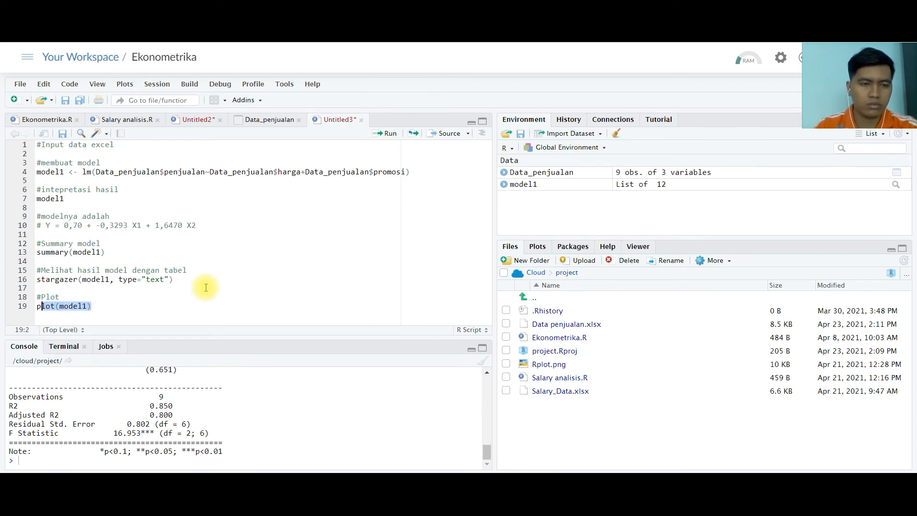
pyautogui.click(386, 134)
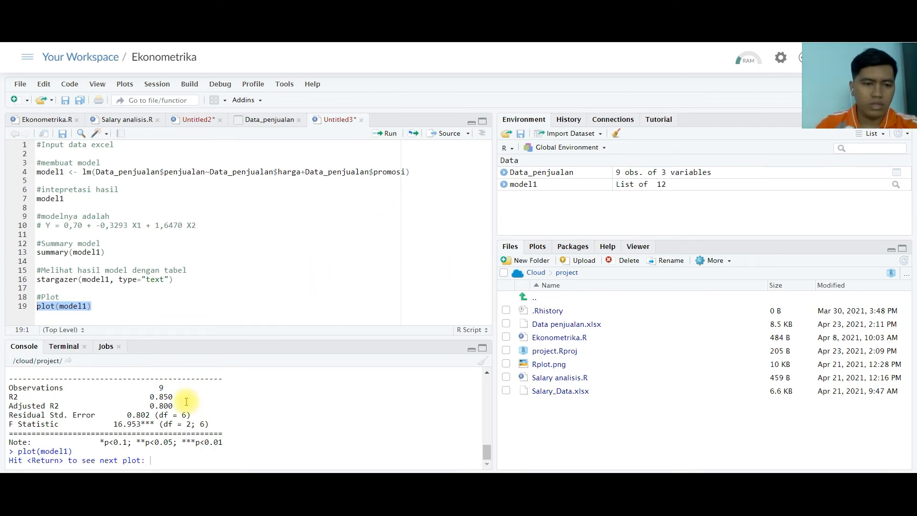
# - Replace the argument of the plot call on line 19 with Data_penjualan
pyautogui.click(92, 312)
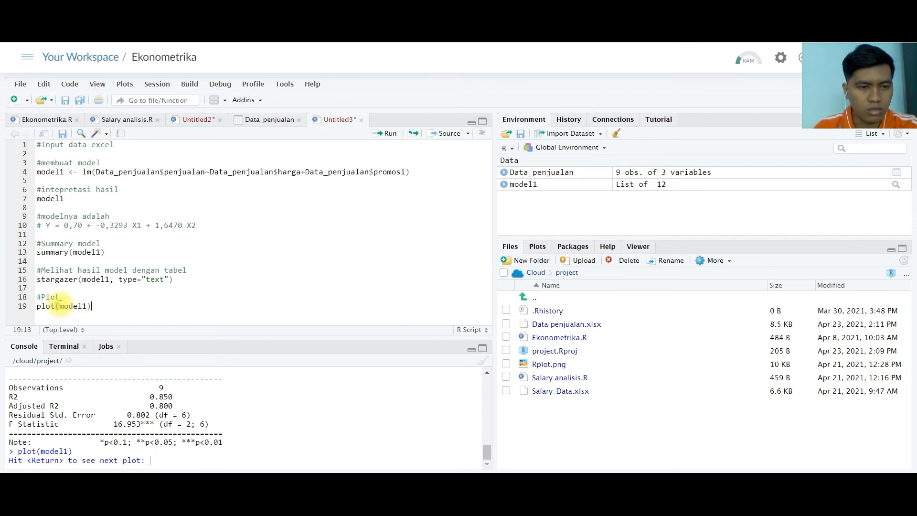
pyautogui.doubleClick(71, 306)
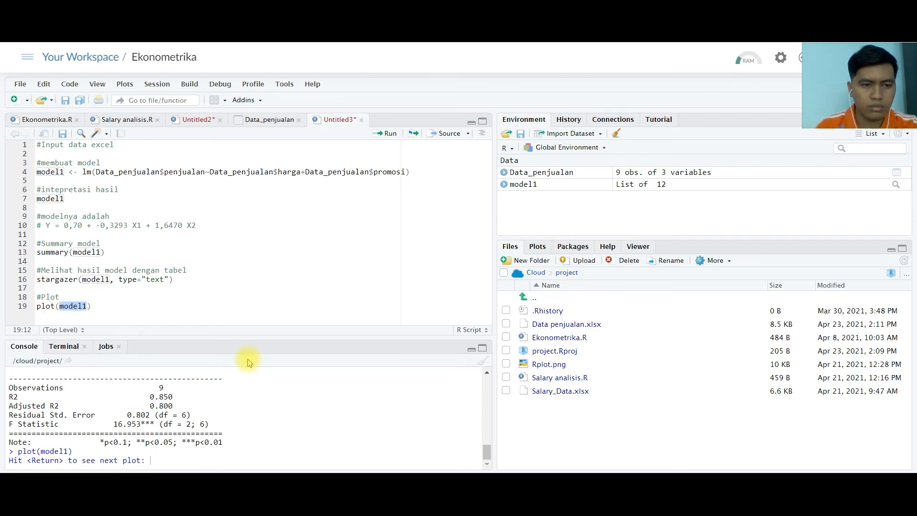
pyautogui.write('Dat')
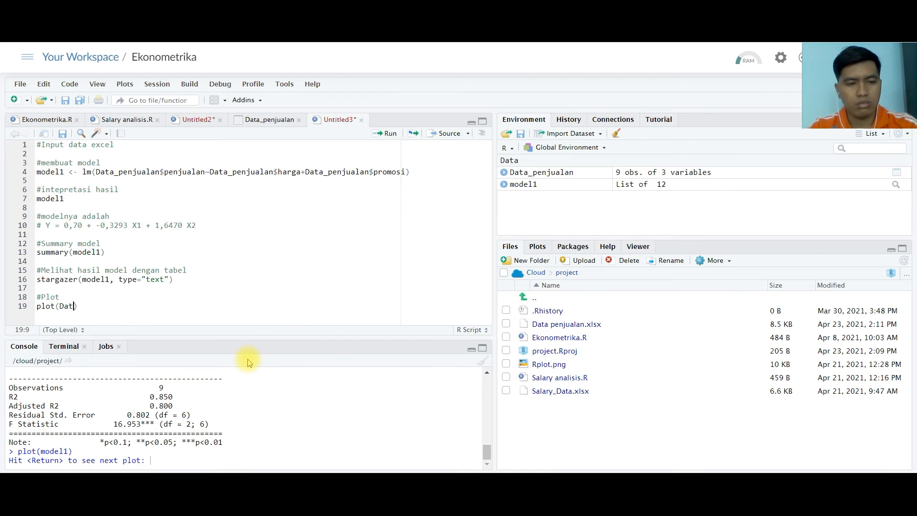
pyautogui.write('a')
pyautogui.press('Tab')
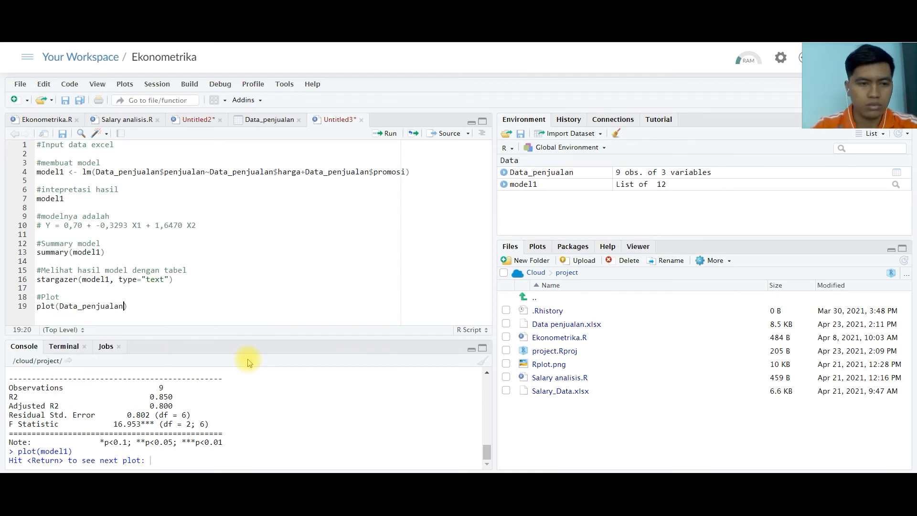
# - Run plot(Data_penjualan) to draw the scatterplot matrix of penjualan, harga and promosi
pyautogui.keyDown('shift'); pyautogui.click(42, 307); pyautogui.keyUp('shift')
pyautogui.hotkey('ctrl', 'Return')
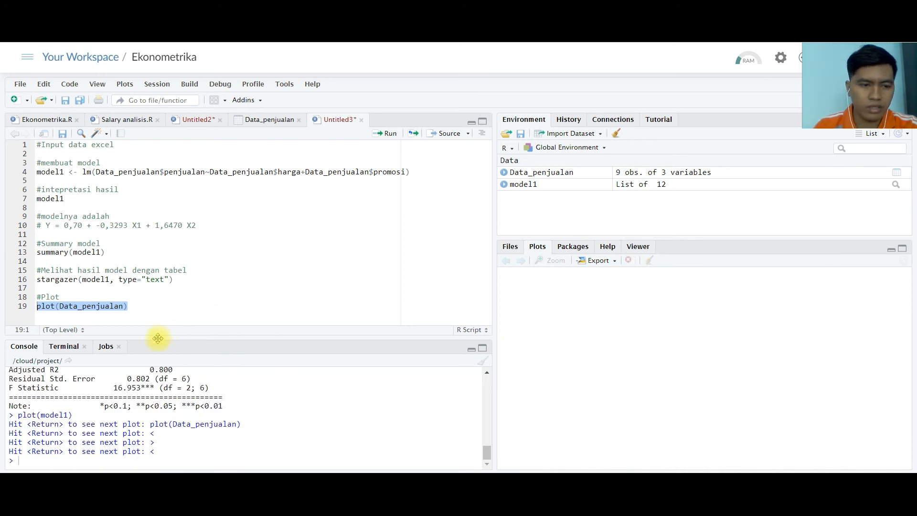
pyautogui.click(128, 306)
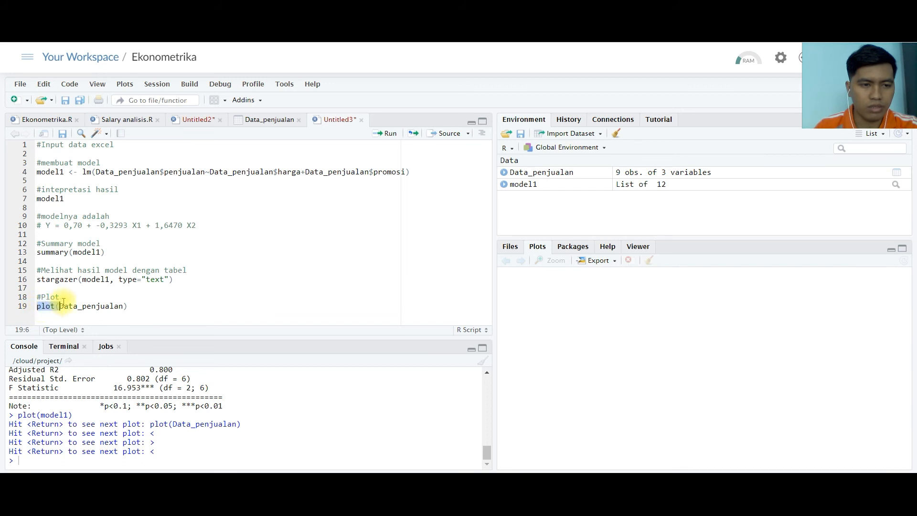
pyautogui.moveTo(61, 304); pyautogui.dragTo(133, 306)
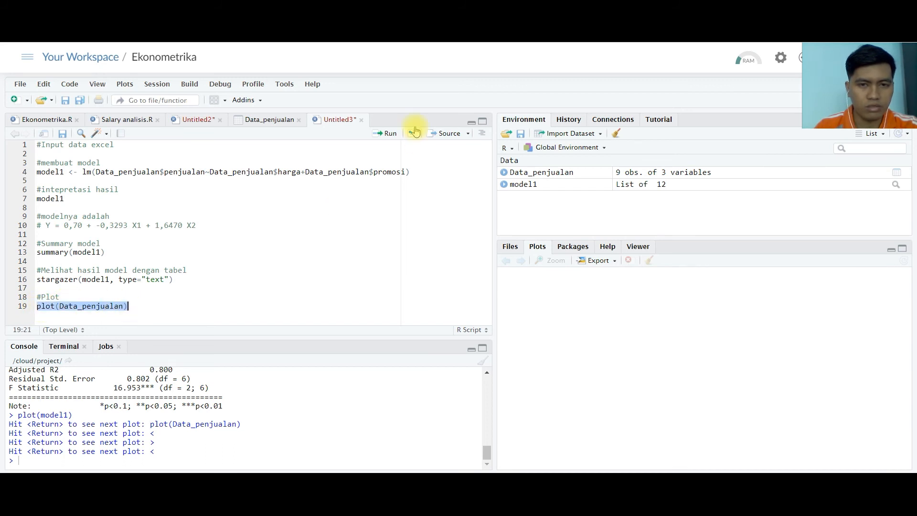
pyautogui.click(388, 134)
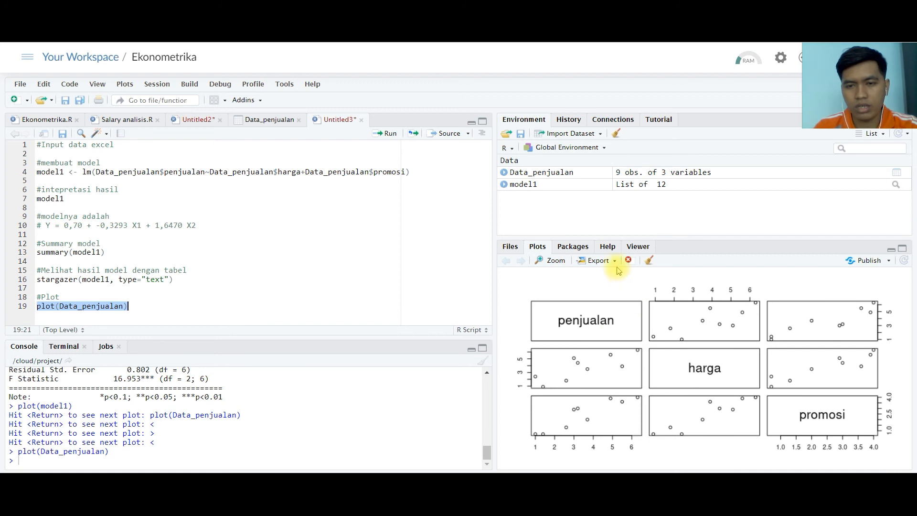
# - Copy the scatterplot matrix image and paste it as a picture below the regression table in the Word document
pyautogui.rightClick(623, 316)
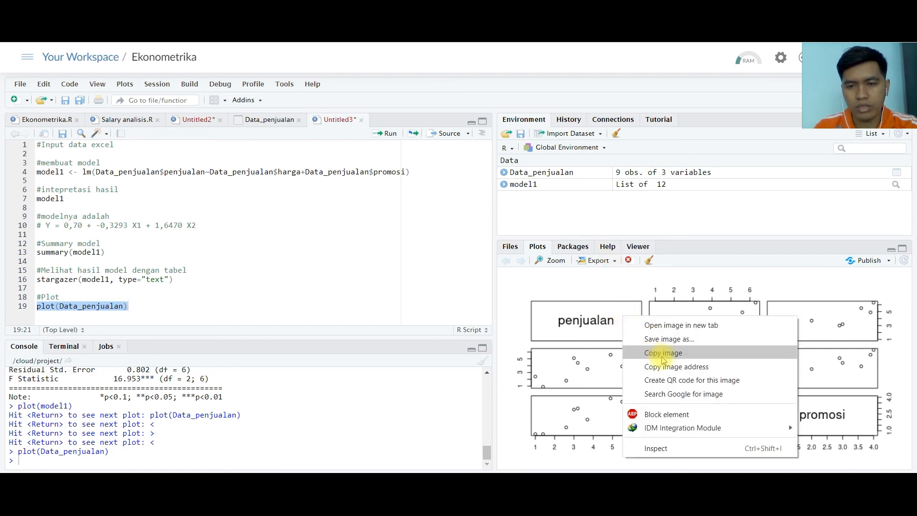
pyautogui.rightClick(606, 318)
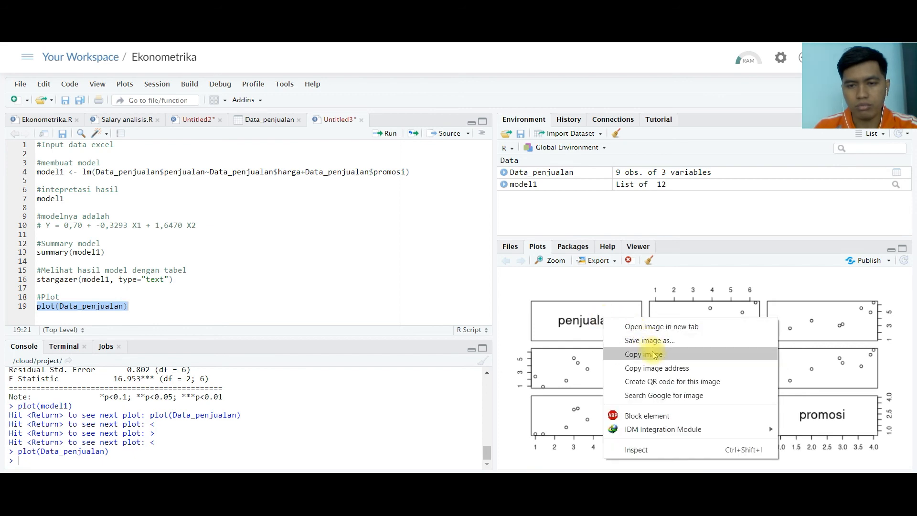
pyautogui.click(653, 355)
pyautogui.click(521, 485)
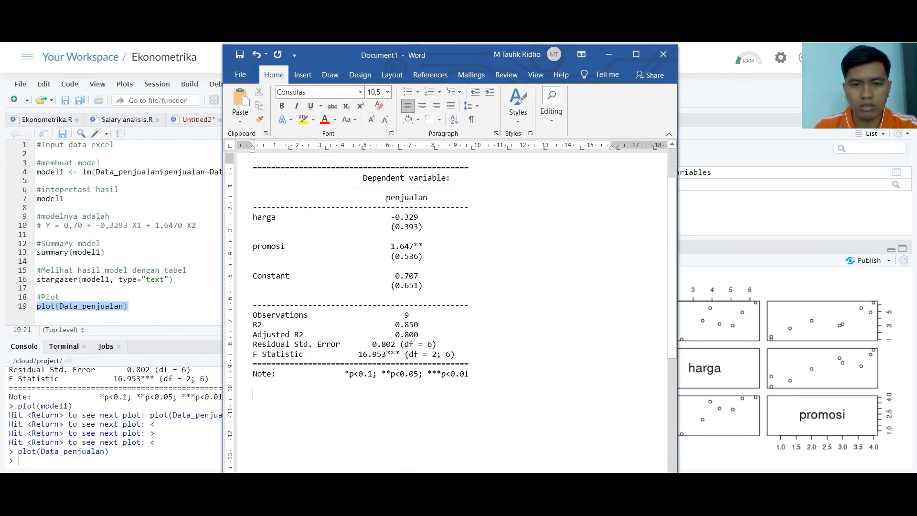
pyautogui.rightClick(289, 403)
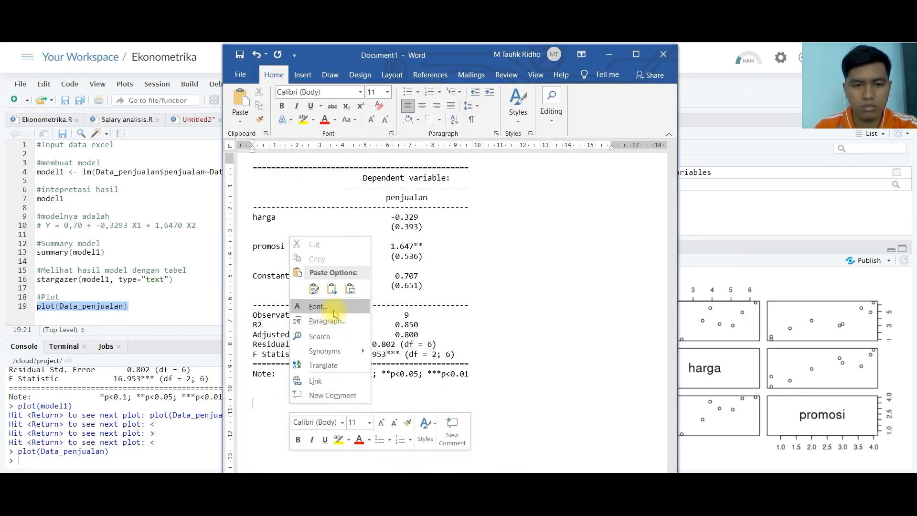
pyautogui.click(352, 289)
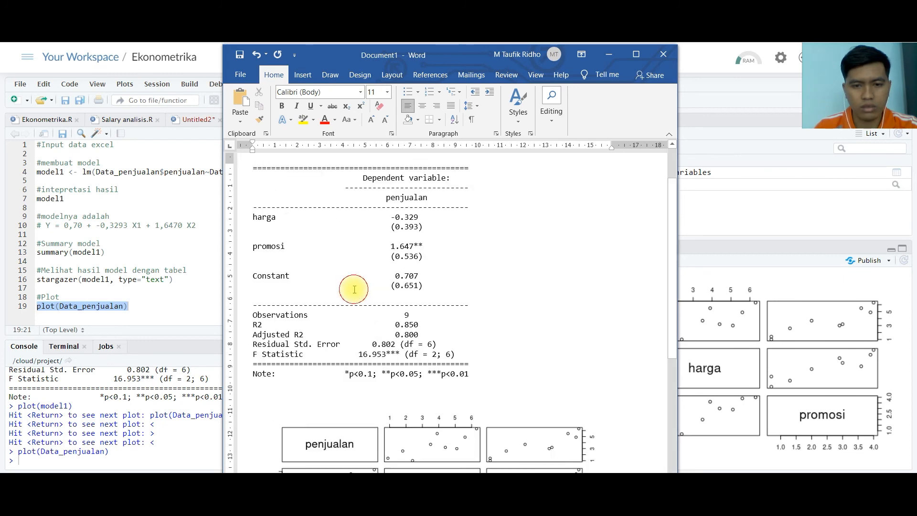
# - Examine the pasted scatterplot matrix together with the harga, promosi and constant coefficients in the table above it
pyautogui.scroll(-5, 508, 332)
pyautogui.click(439, 312)
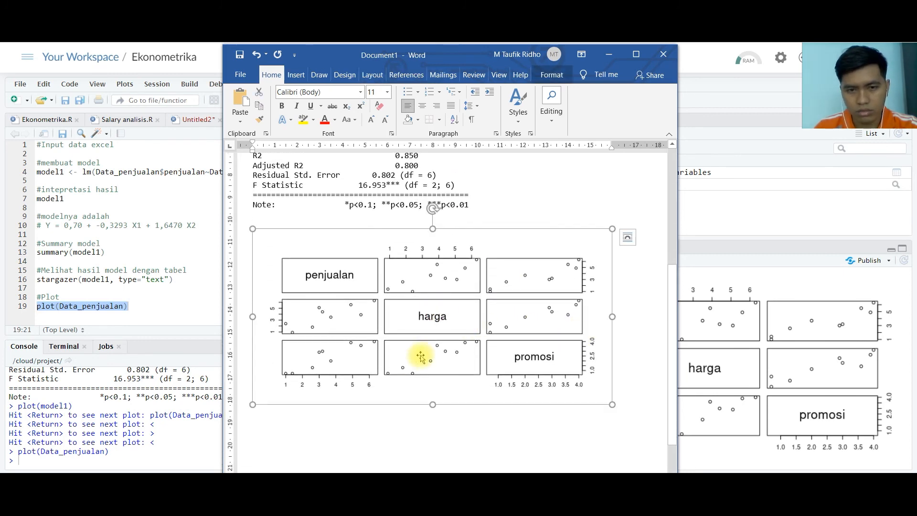
pyautogui.click(433, 305)
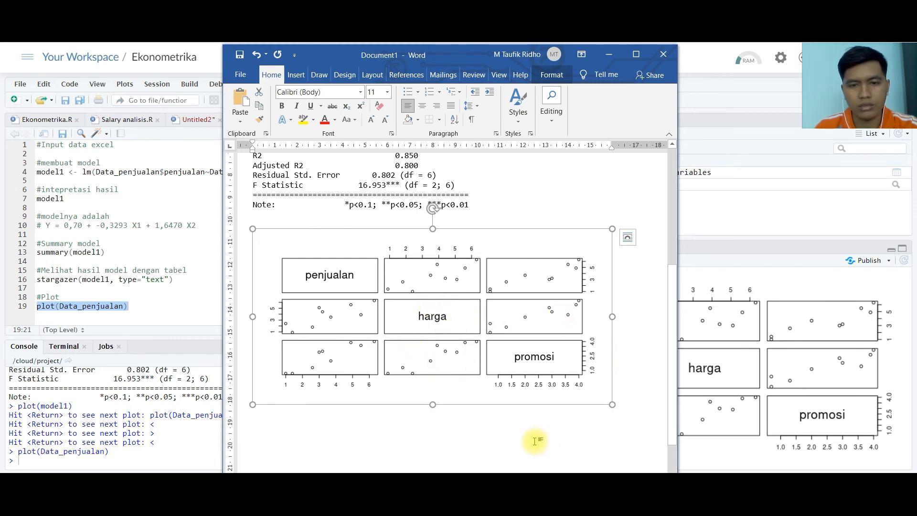
pyautogui.moveTo(536, 440); pyautogui.dragTo(404, 290)
pyautogui.click(633, 327)
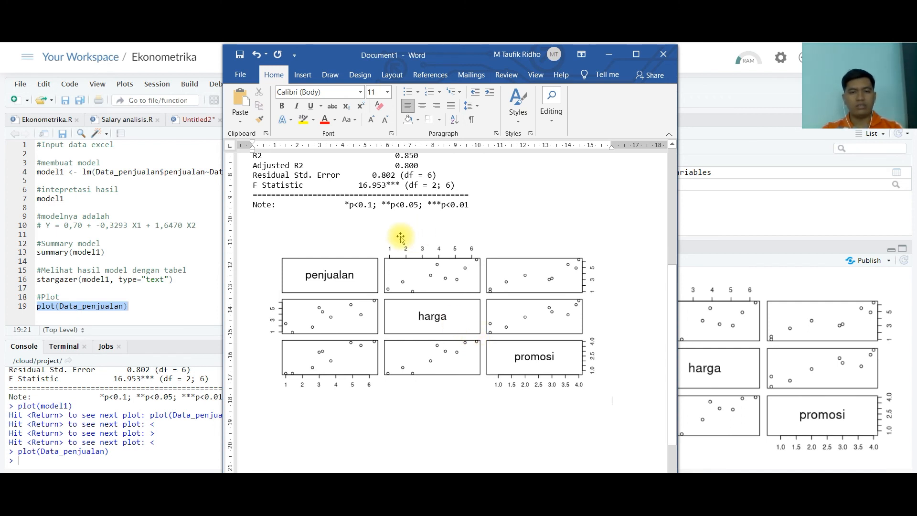
pyautogui.scroll(4, 402, 239)
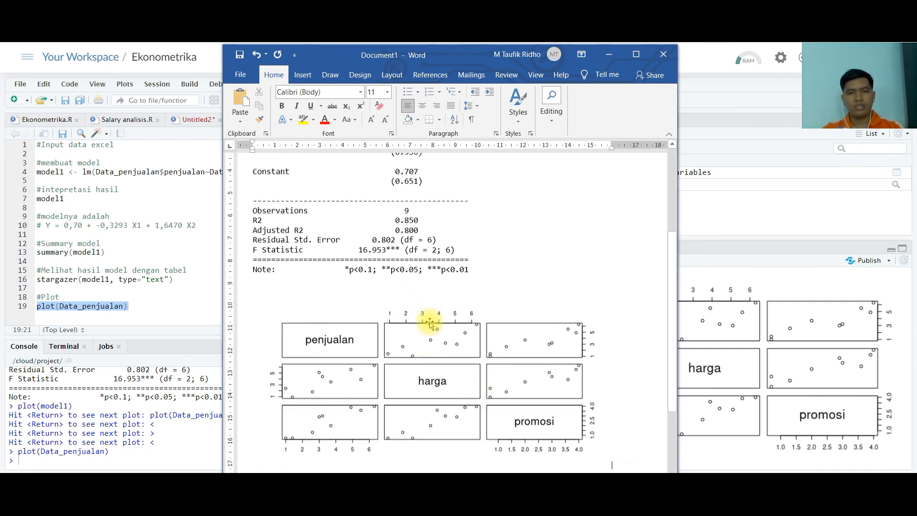
pyautogui.scroll(3, 447, 286)
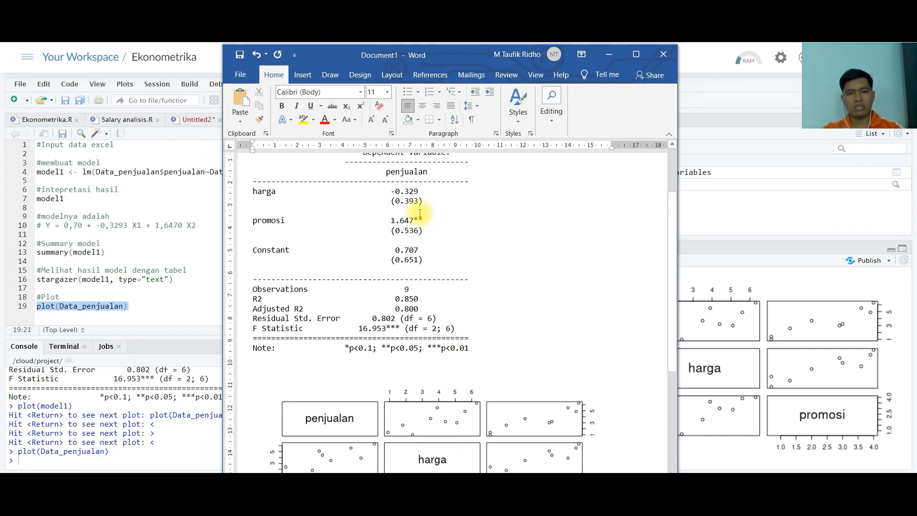
pyautogui.scroll(-4, 430, 225)
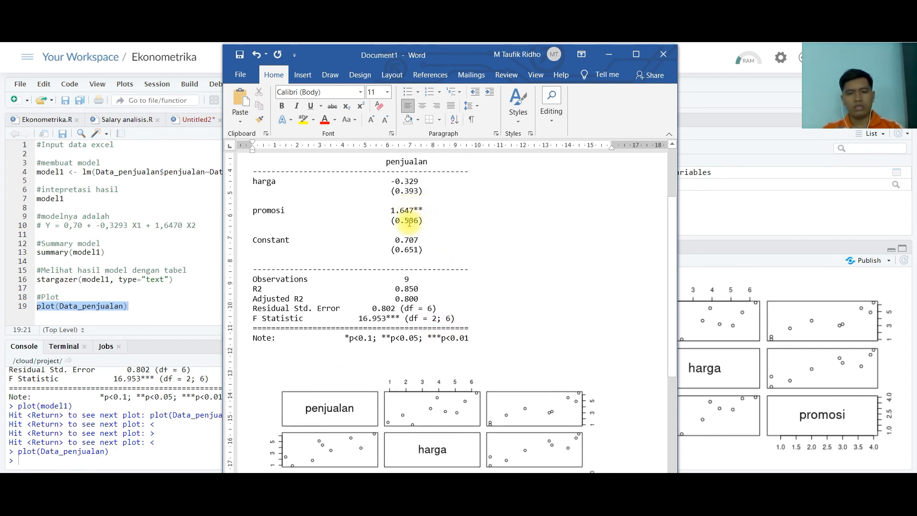
pyautogui.scroll(4, 481, 342)
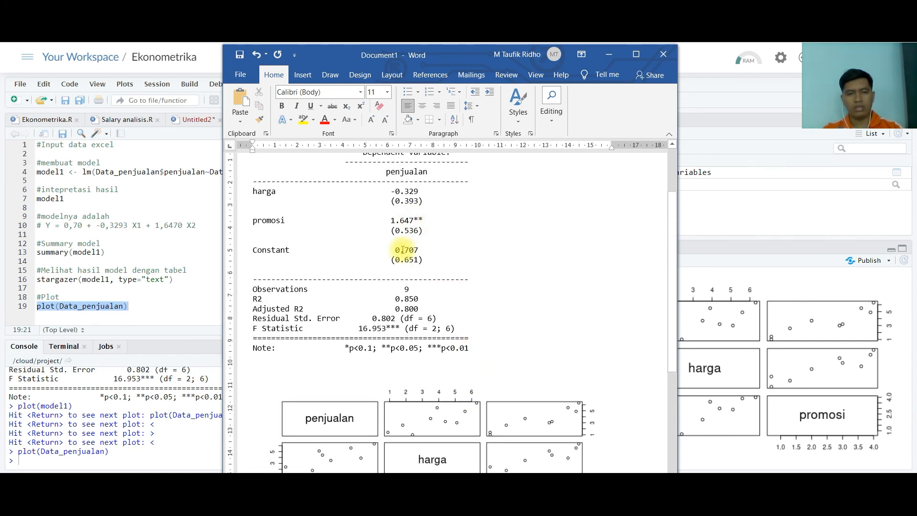
# - Examine the R2 value in the regression table and review it against the coefficients and scatterplots
pyautogui.scroll(1, 330, 230)
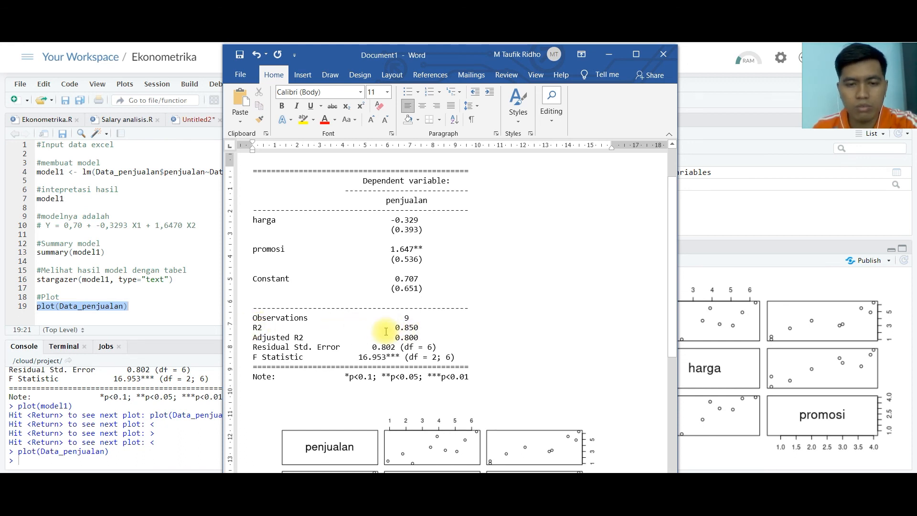
pyautogui.moveTo(396, 328); pyautogui.dragTo(418, 330)
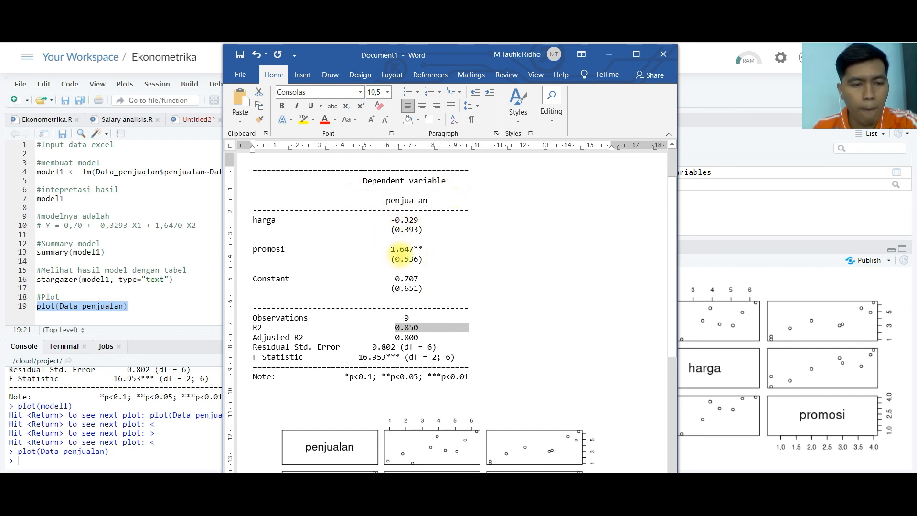
pyautogui.scroll(-2, 473, 260)
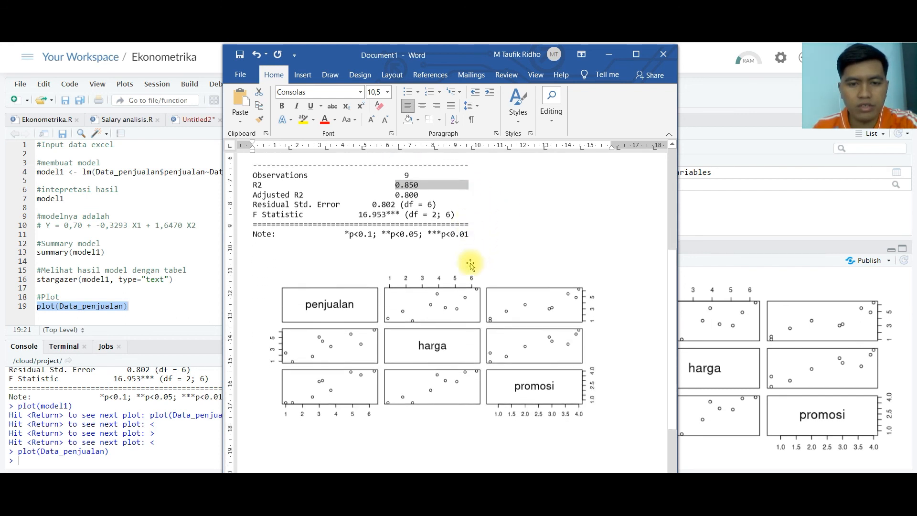
pyautogui.click(426, 299)
pyautogui.scroll(1, 382, 286)
pyautogui.click(362, 280)
pyautogui.scroll(2, 287, 244)
pyautogui.scroll(2, 310, 213)
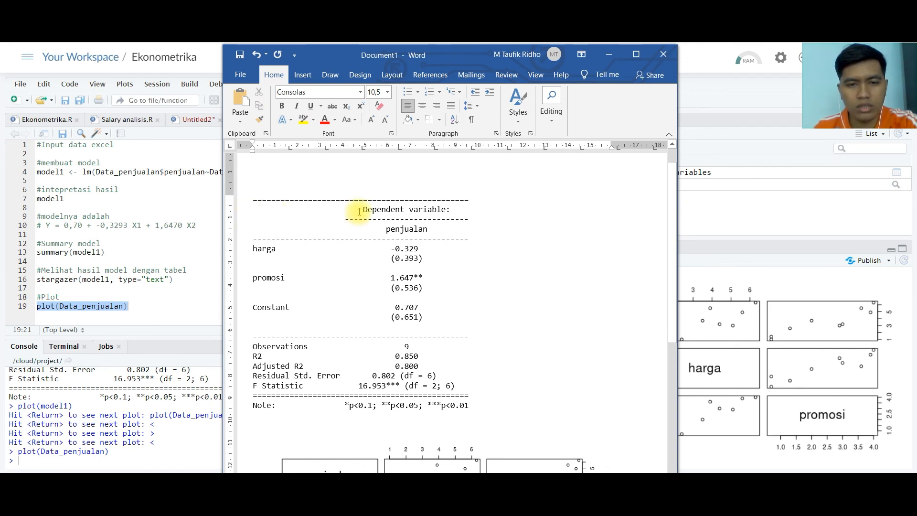
pyautogui.moveTo(251, 203); pyautogui.dragTo(473, 407)
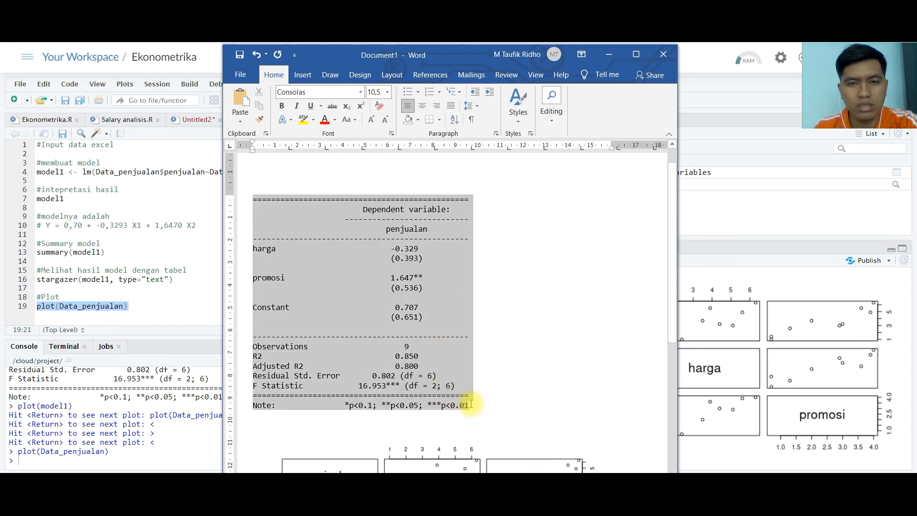
pyautogui.click(439, 120)
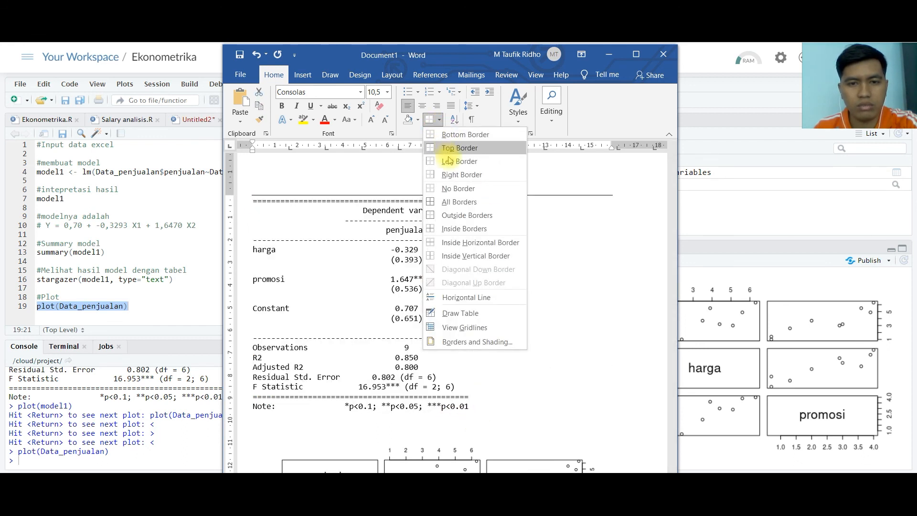
pyautogui.click(554, 281)
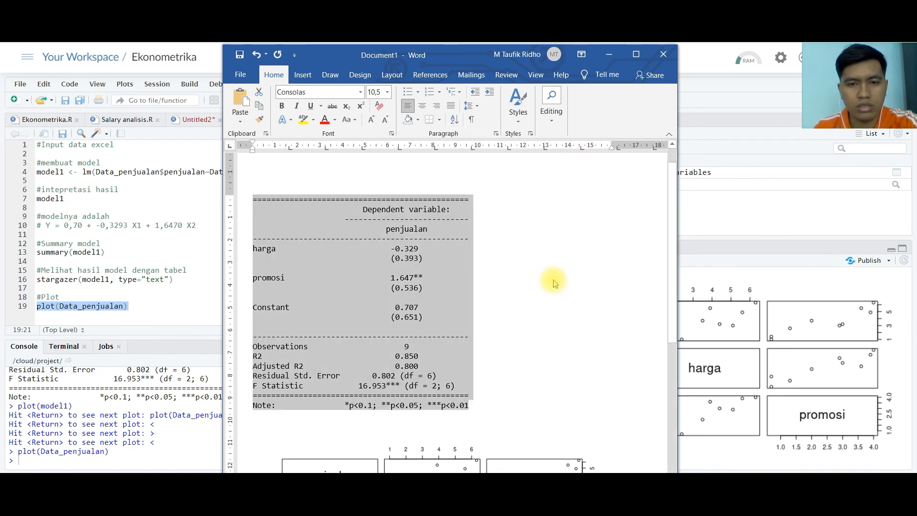
pyautogui.click(434, 286)
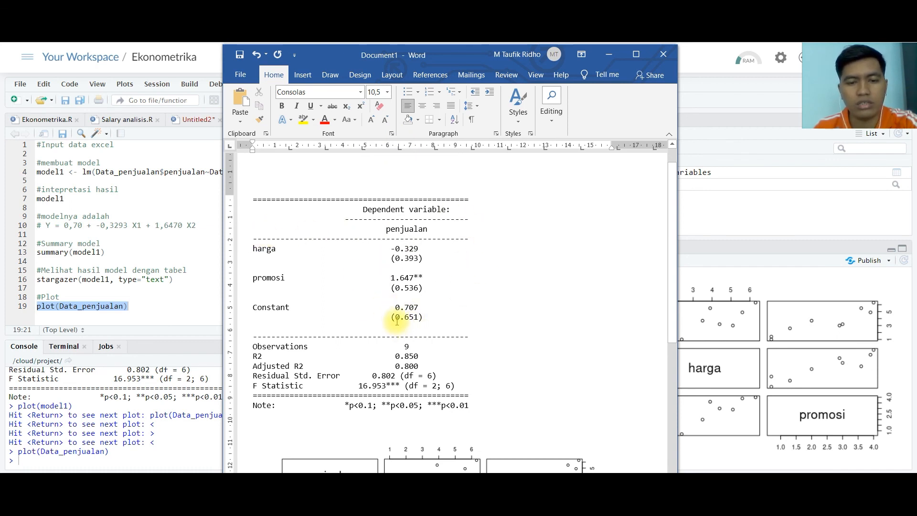
pyautogui.scroll(-5, 414, 282)
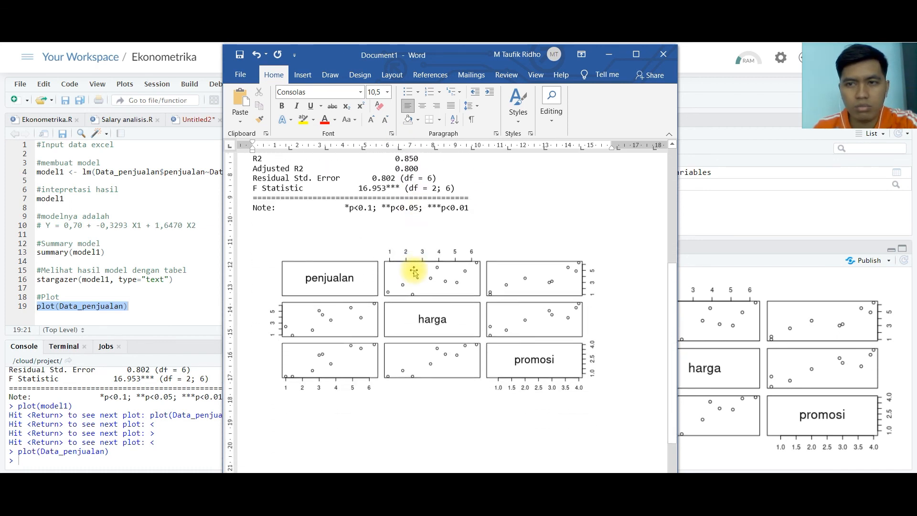
pyautogui.scroll(2, 380, 253)
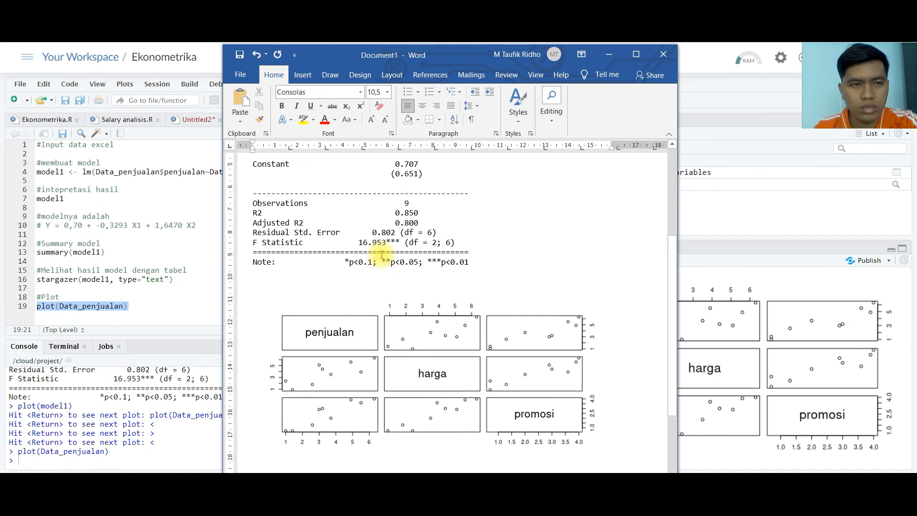
pyautogui.scroll(-1, 383, 255)
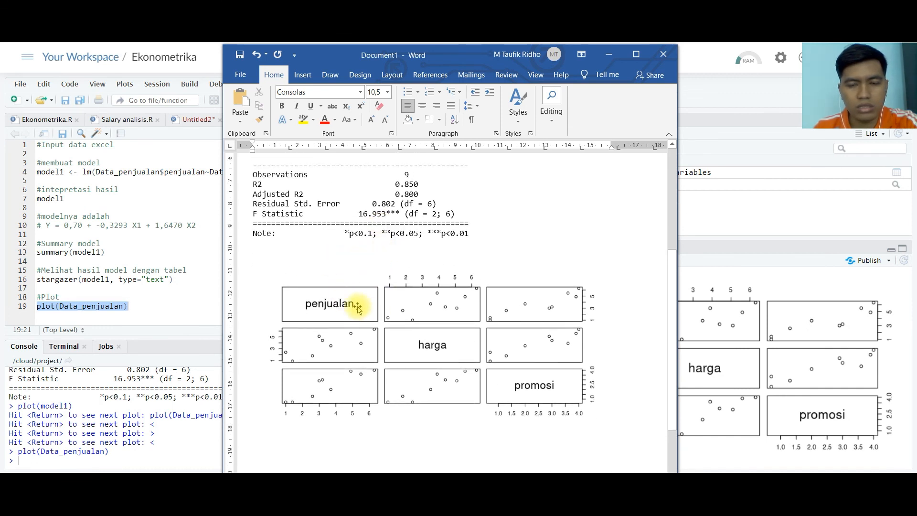
pyautogui.scroll(5, 509, 259)
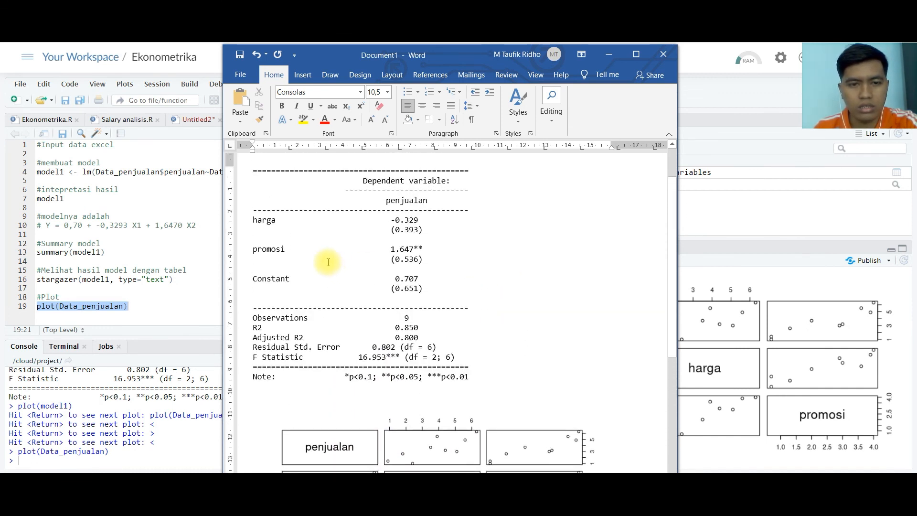
pyautogui.scroll(1, 327, 261)
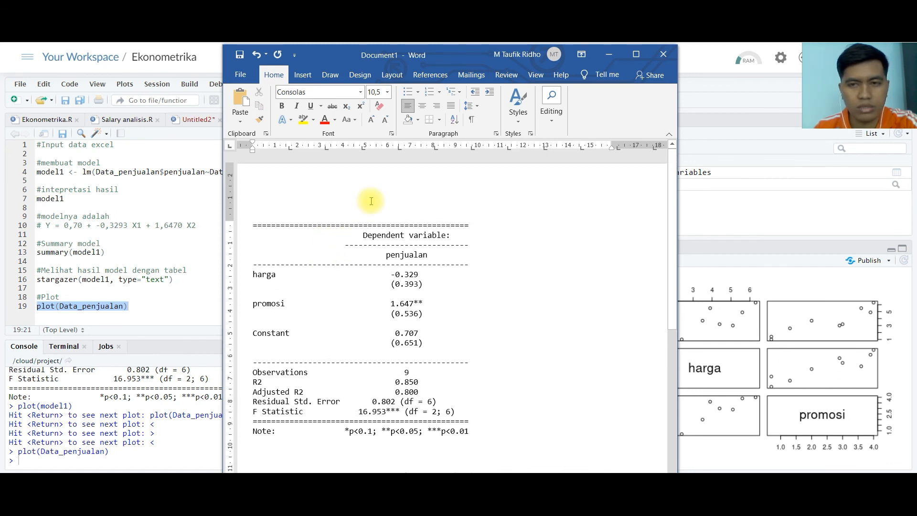